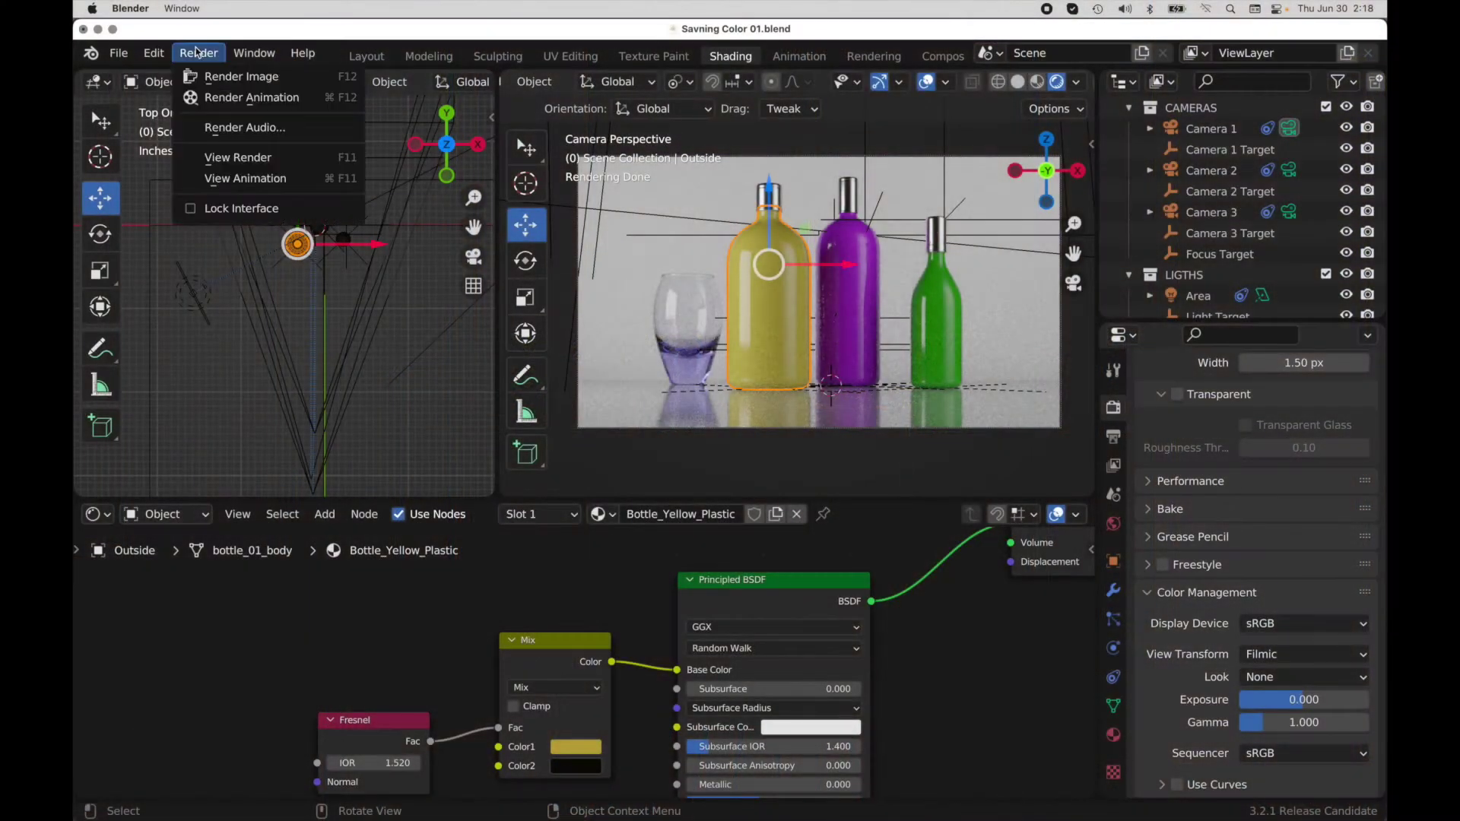
Show the bottle render result in Blender and save it as a new image file
left_click(222, 157)
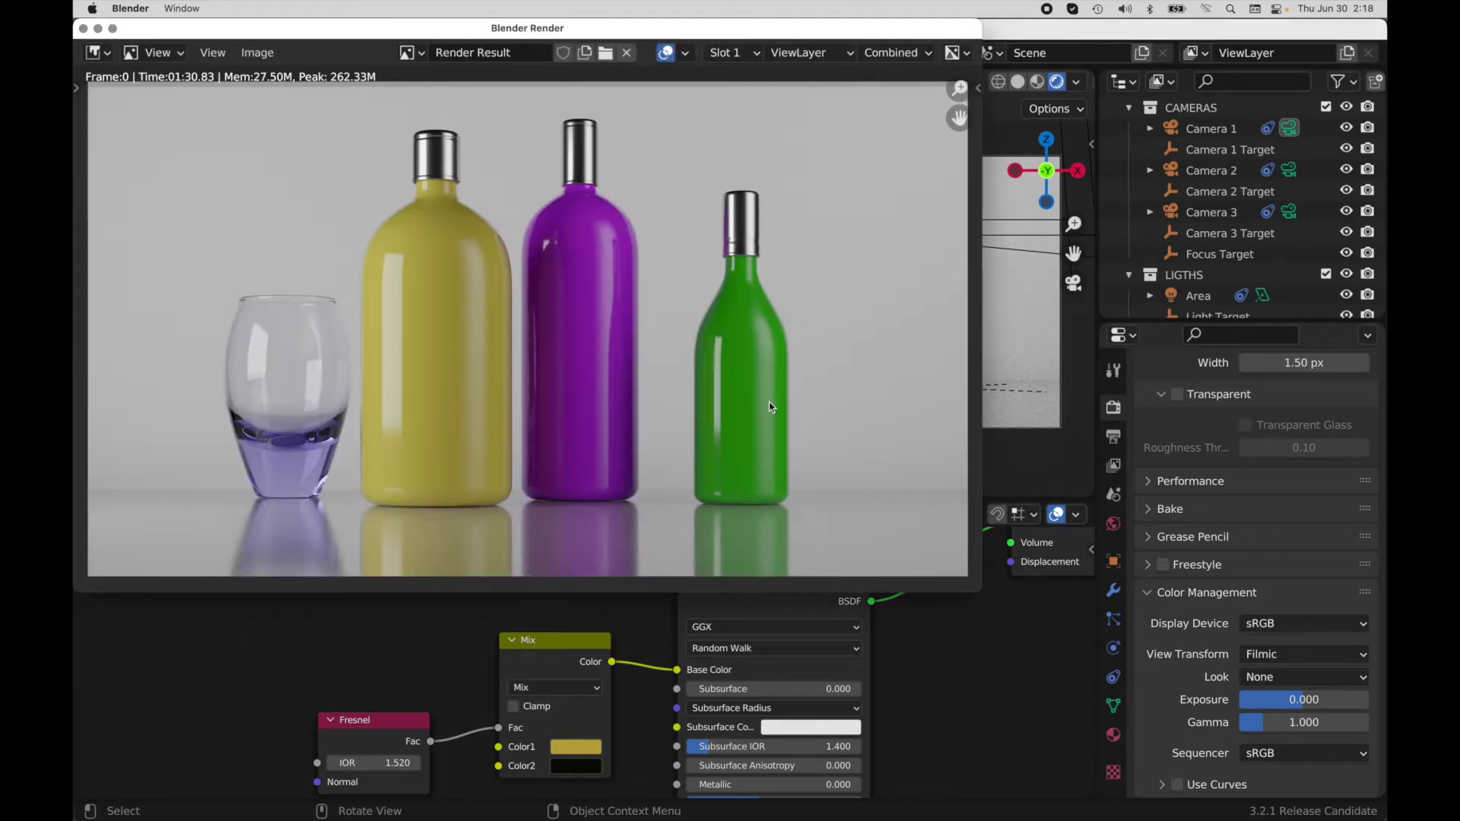
left_click(257, 53)
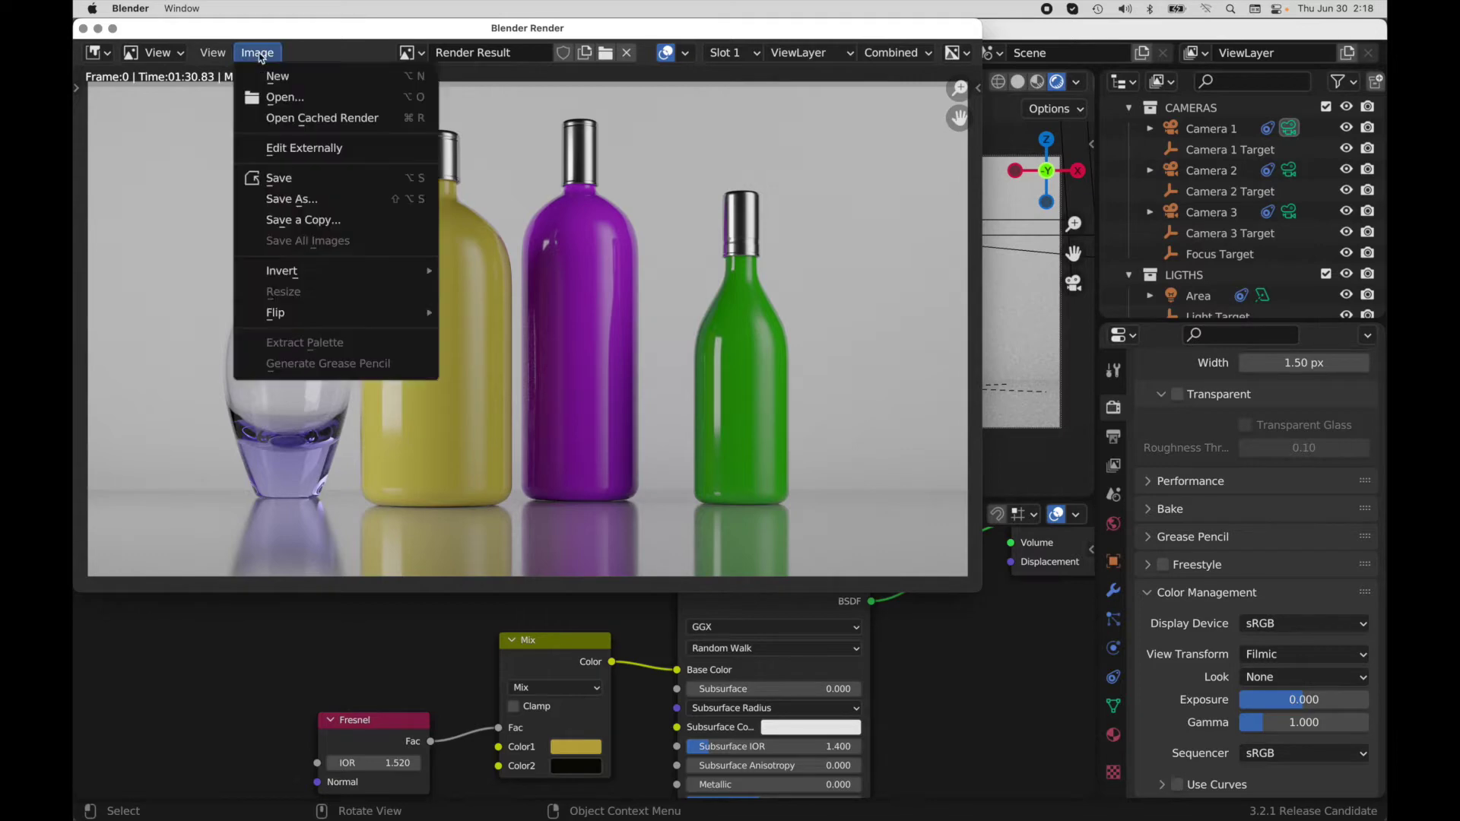
left_click(304, 198)
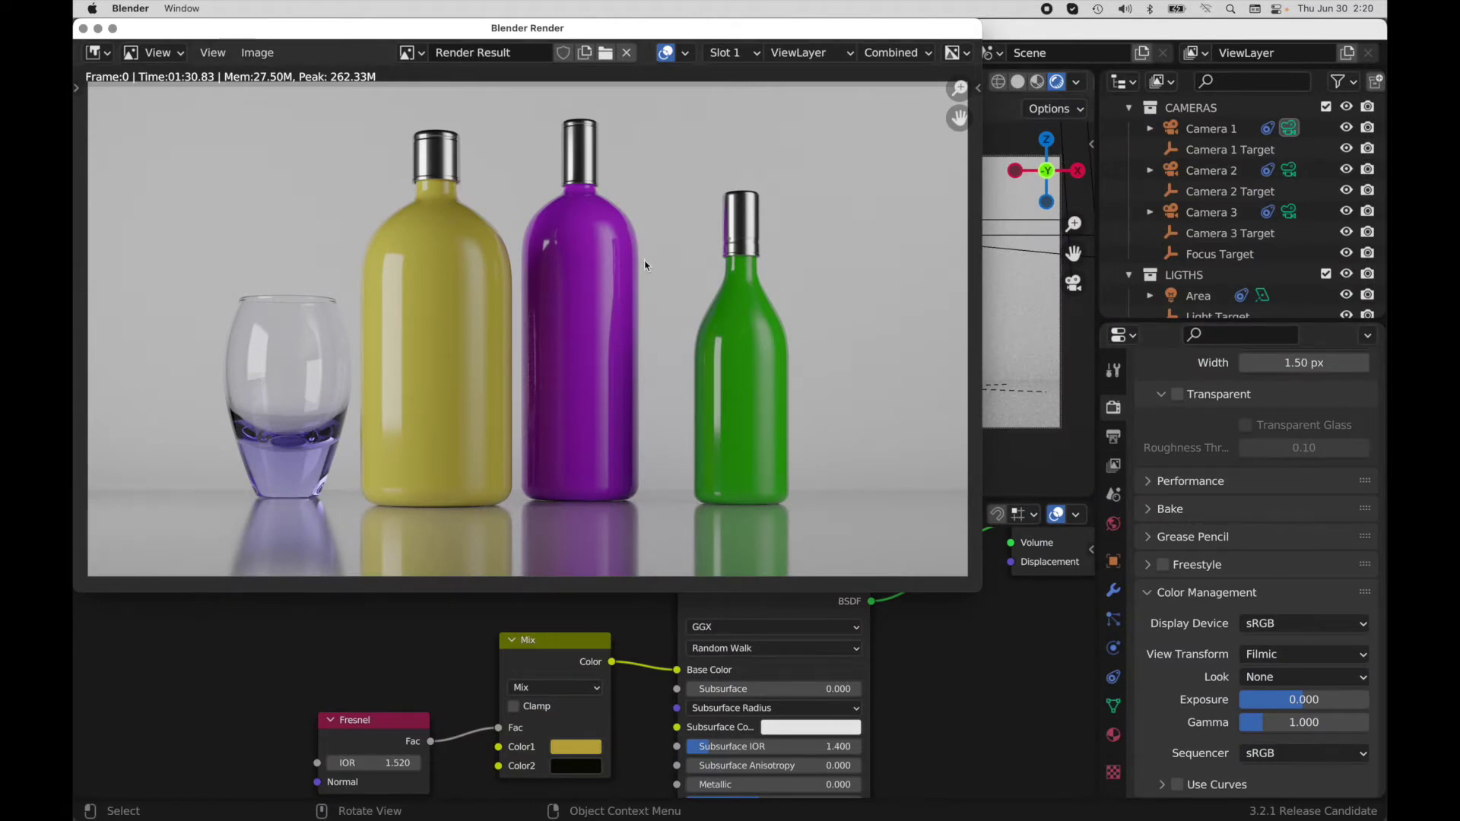
mouse_move(601, 802)
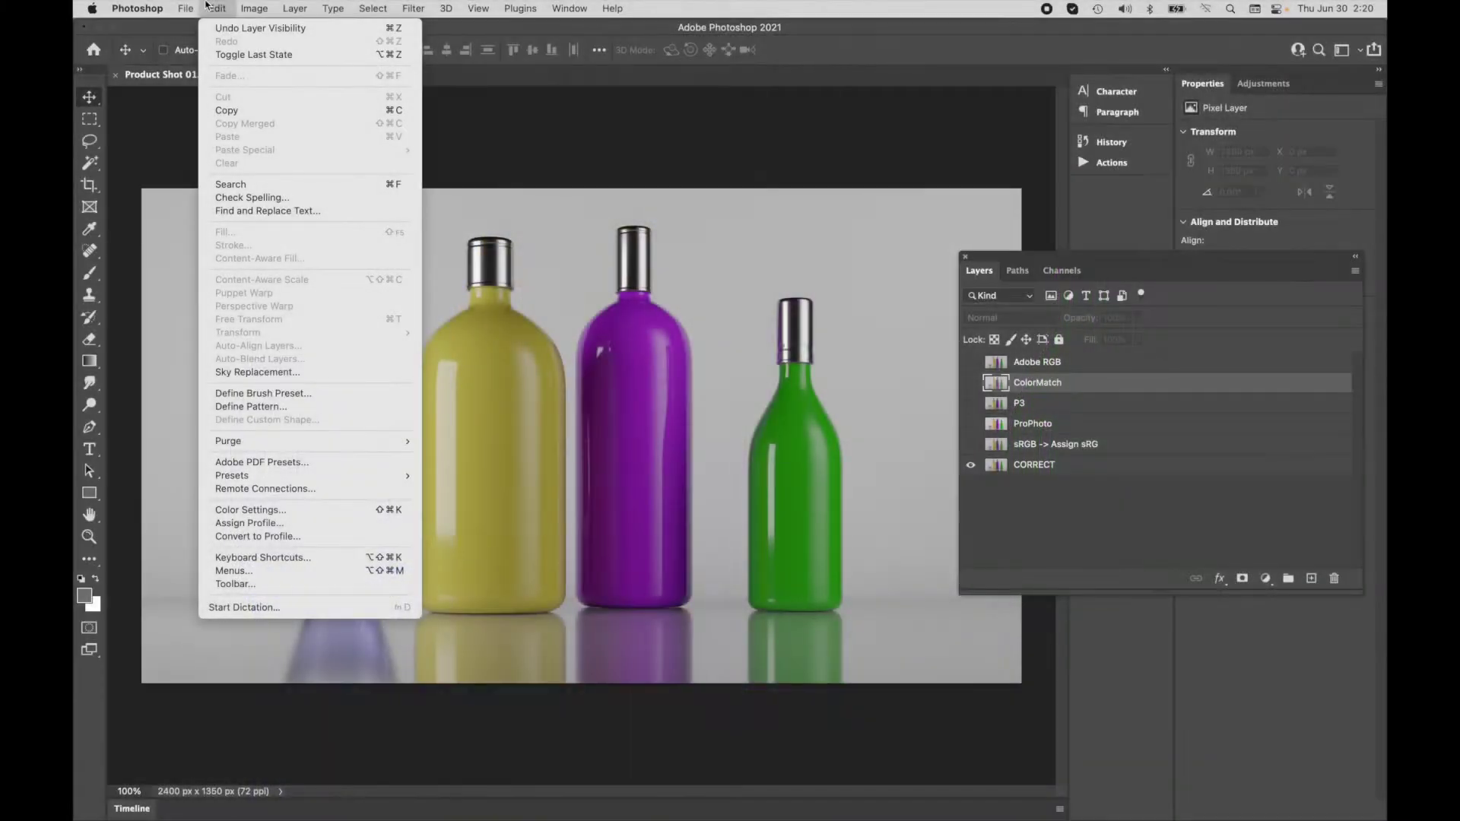
In Color Settings, choose Monitor RGB - Display as the RGB working space and apply it
left_click(257, 511)
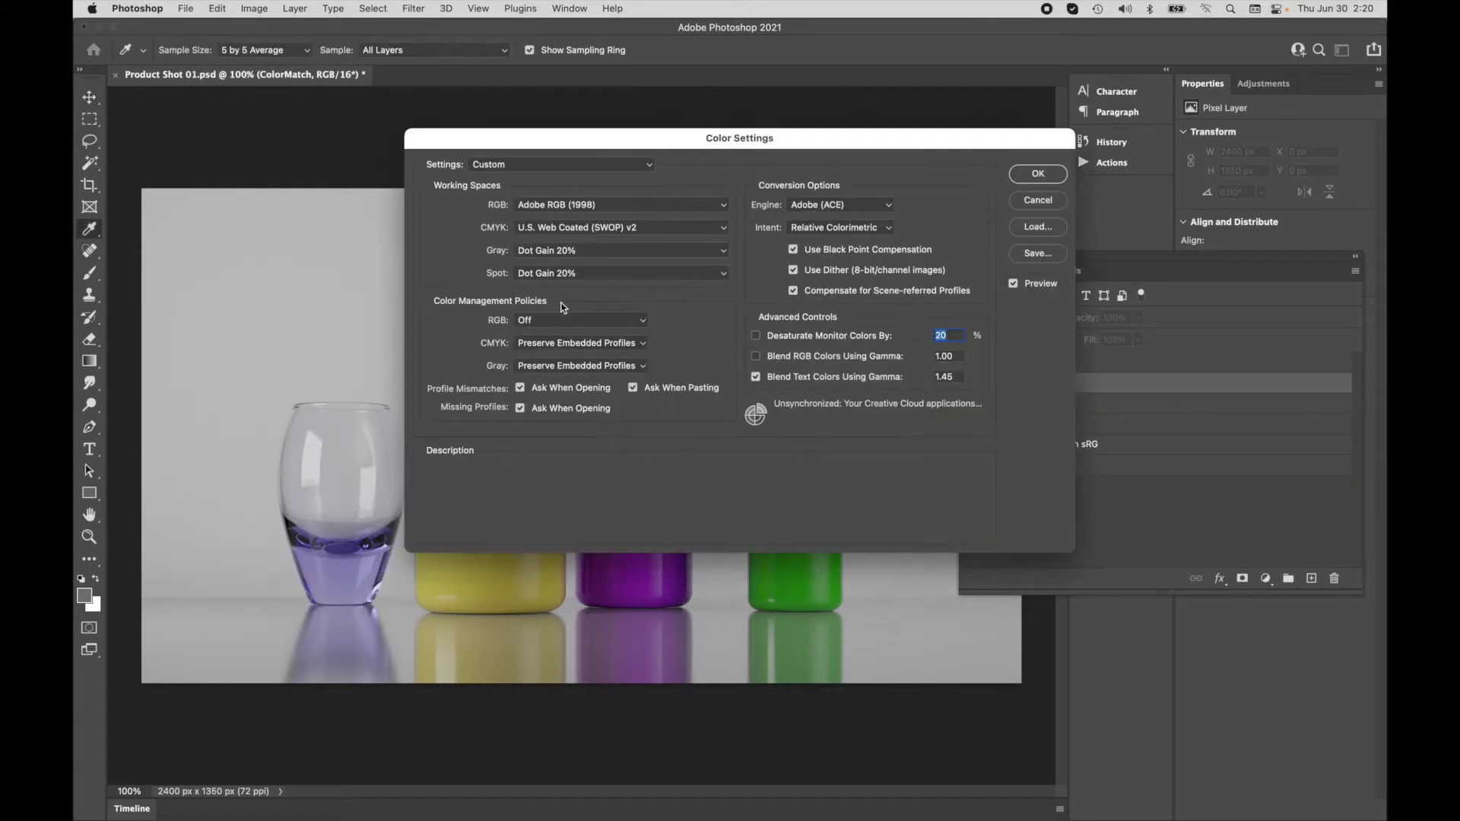
left_click(550, 205)
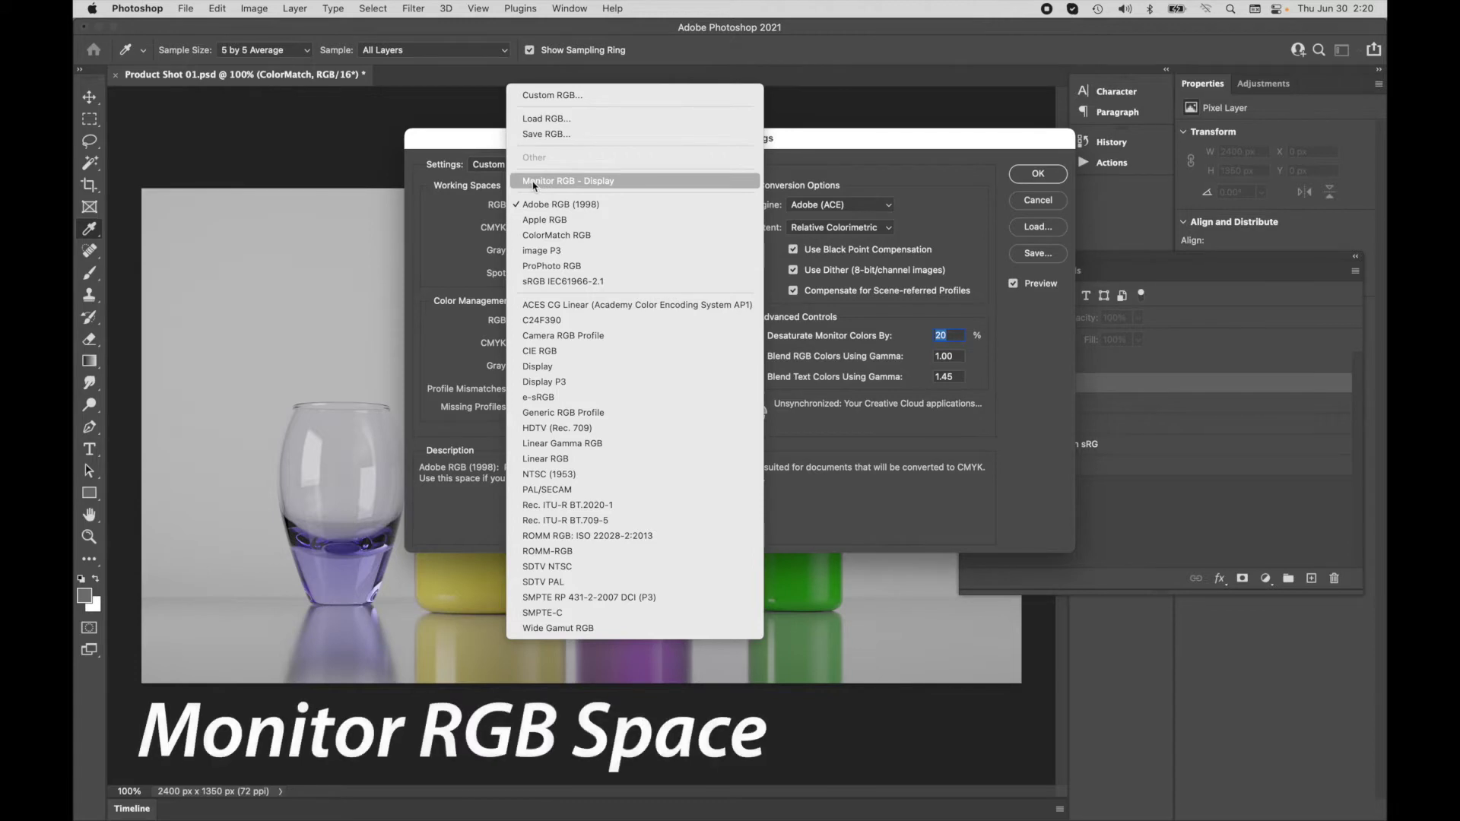
left_click(534, 182)
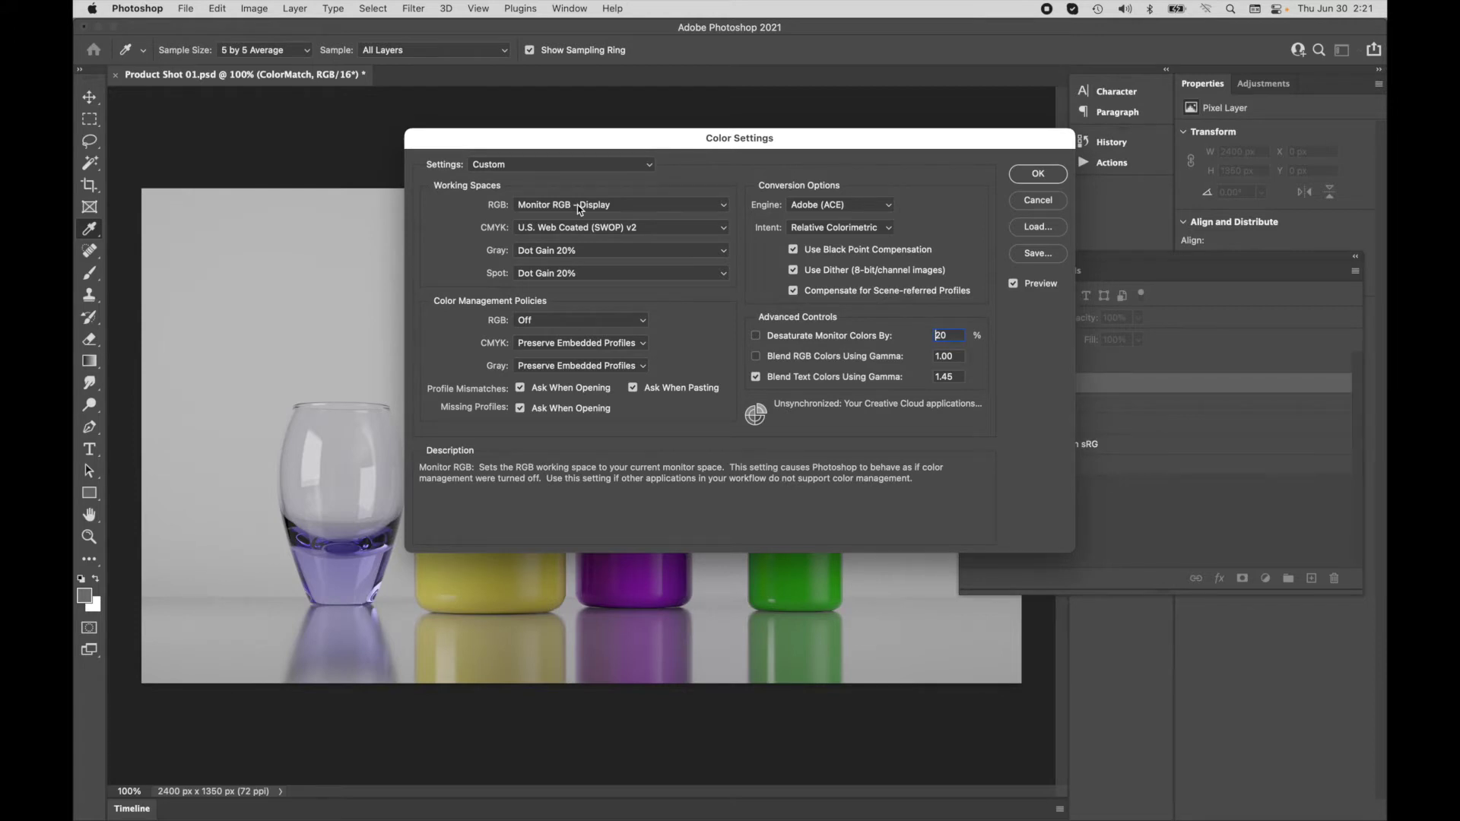
left_click(1036, 174)
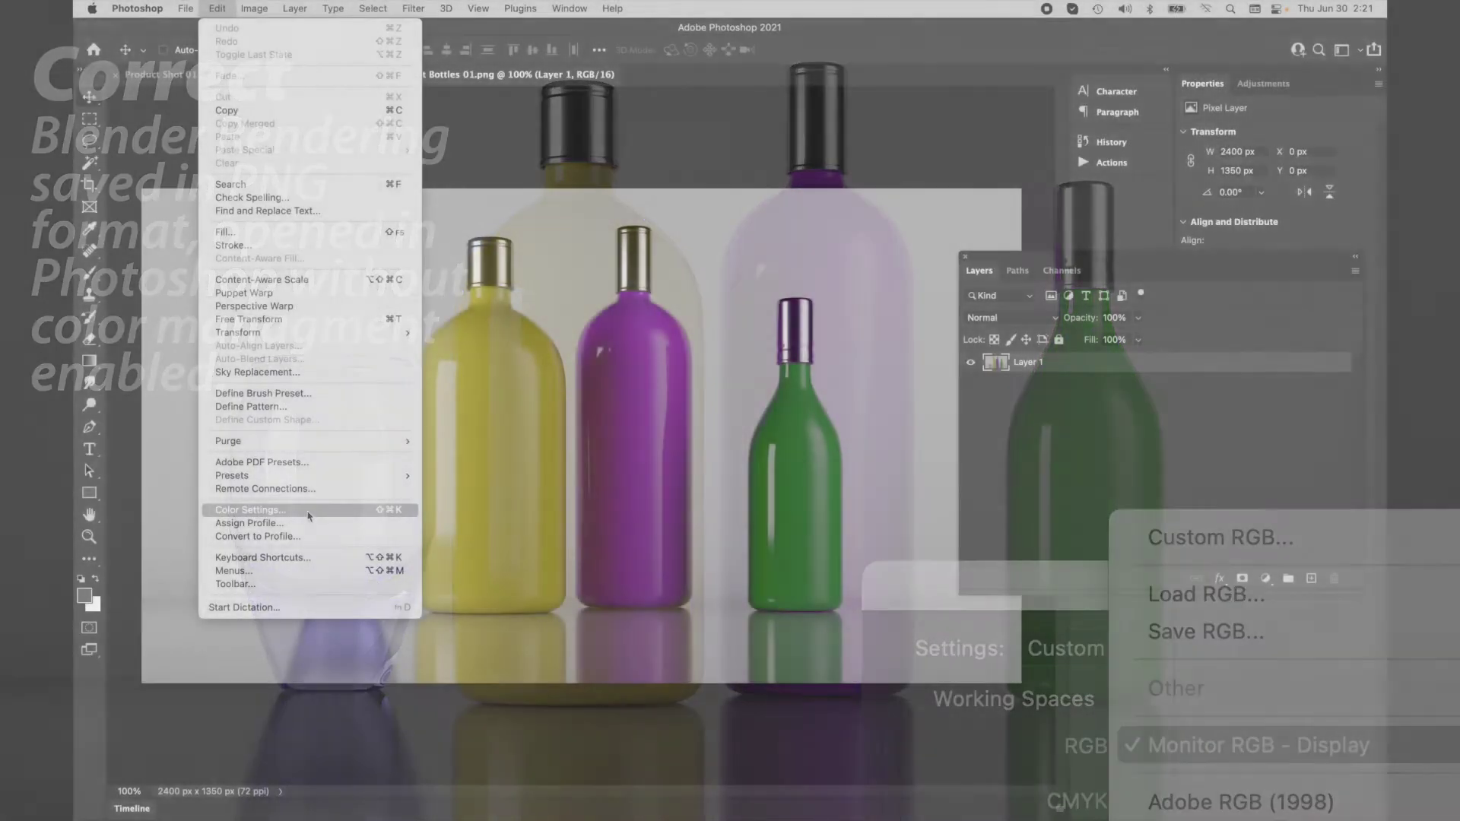
Change the RGB working space in Color Settings to sRGB IEC61966-2.1
left_click(319, 511)
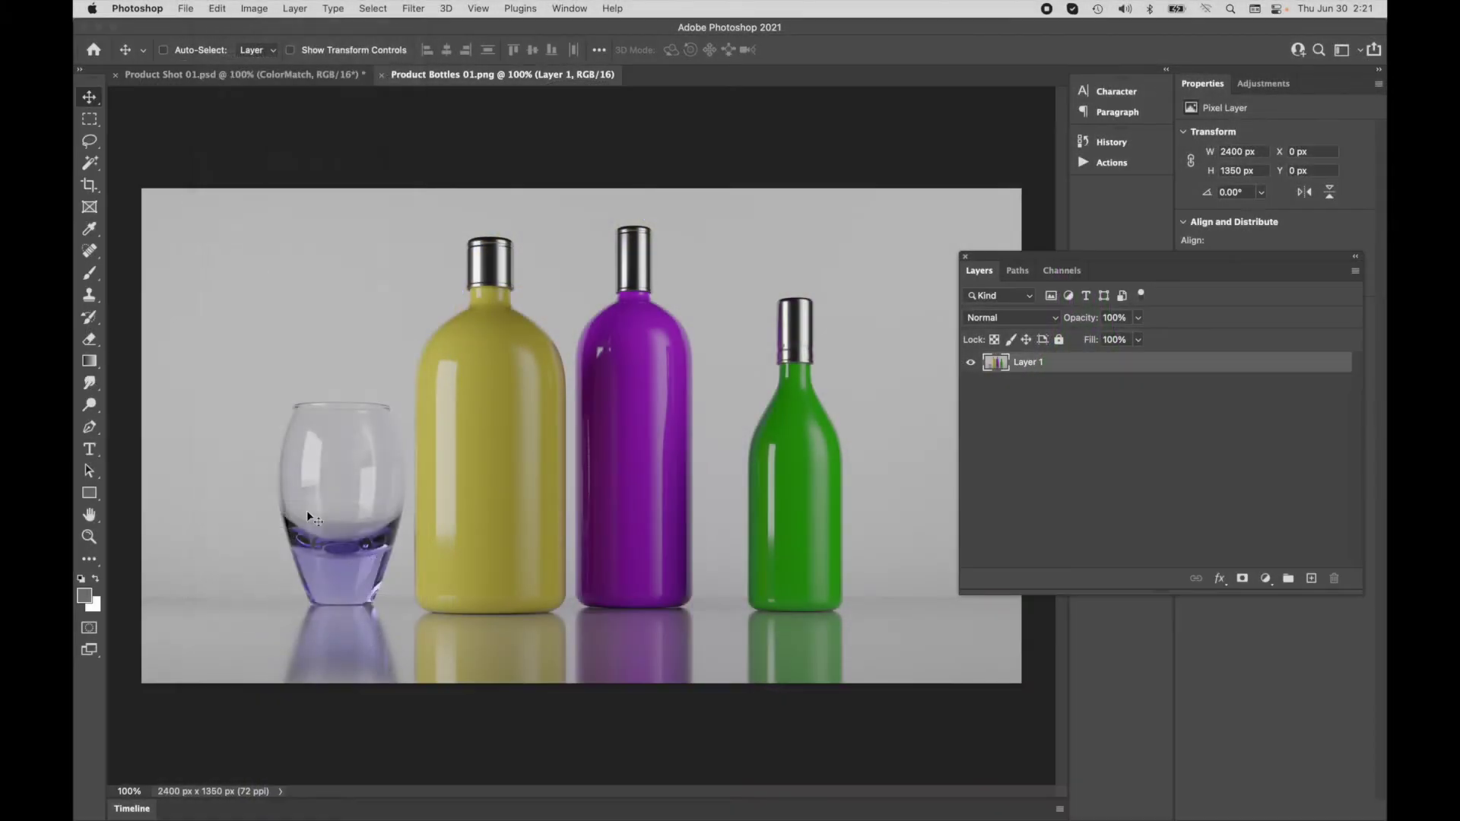
left_click(562, 204)
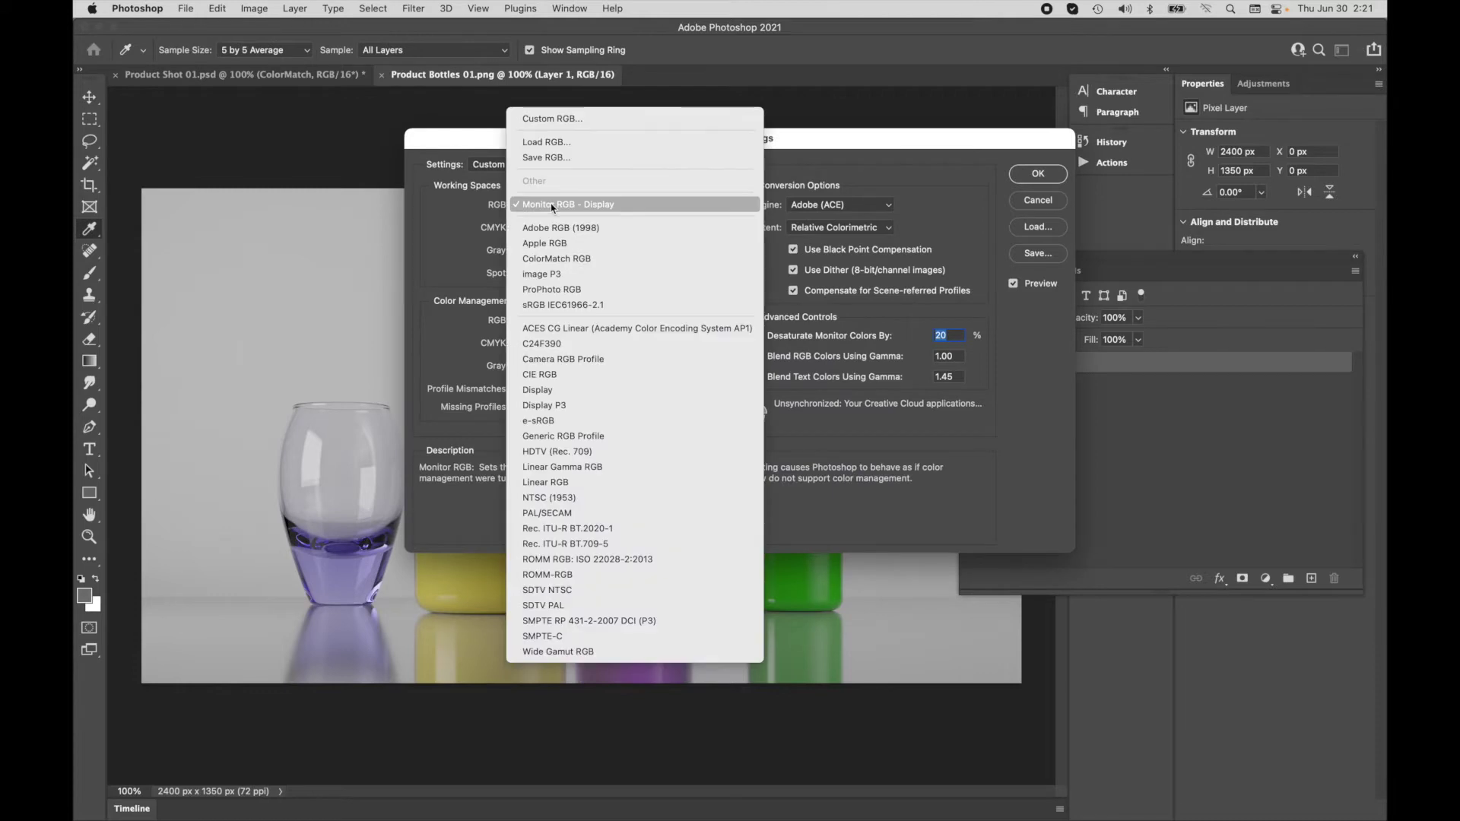
left_click(554, 305)
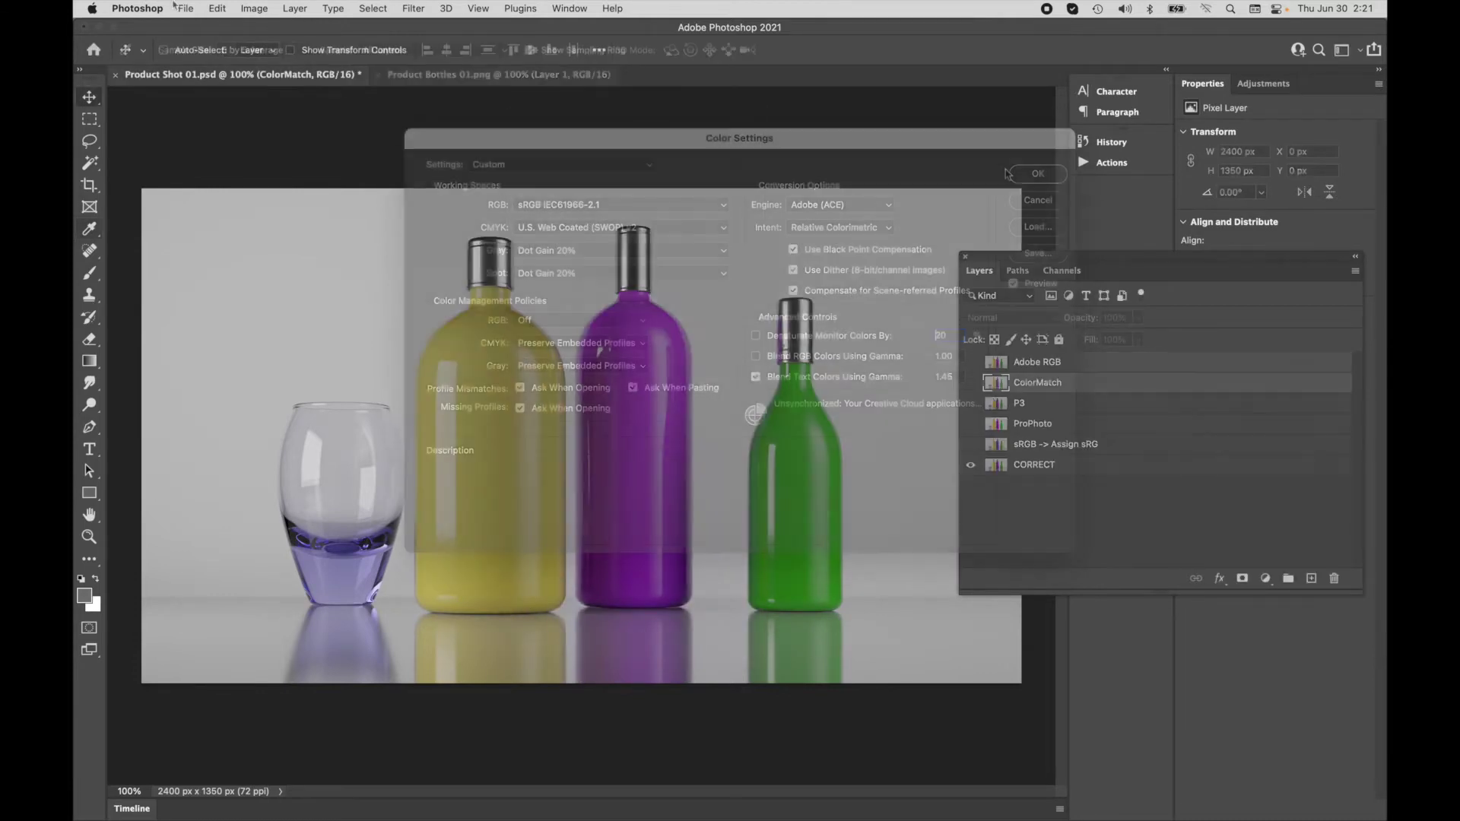
Open Product Bottles 01.png to check it, then close the document
left_click(218, 8)
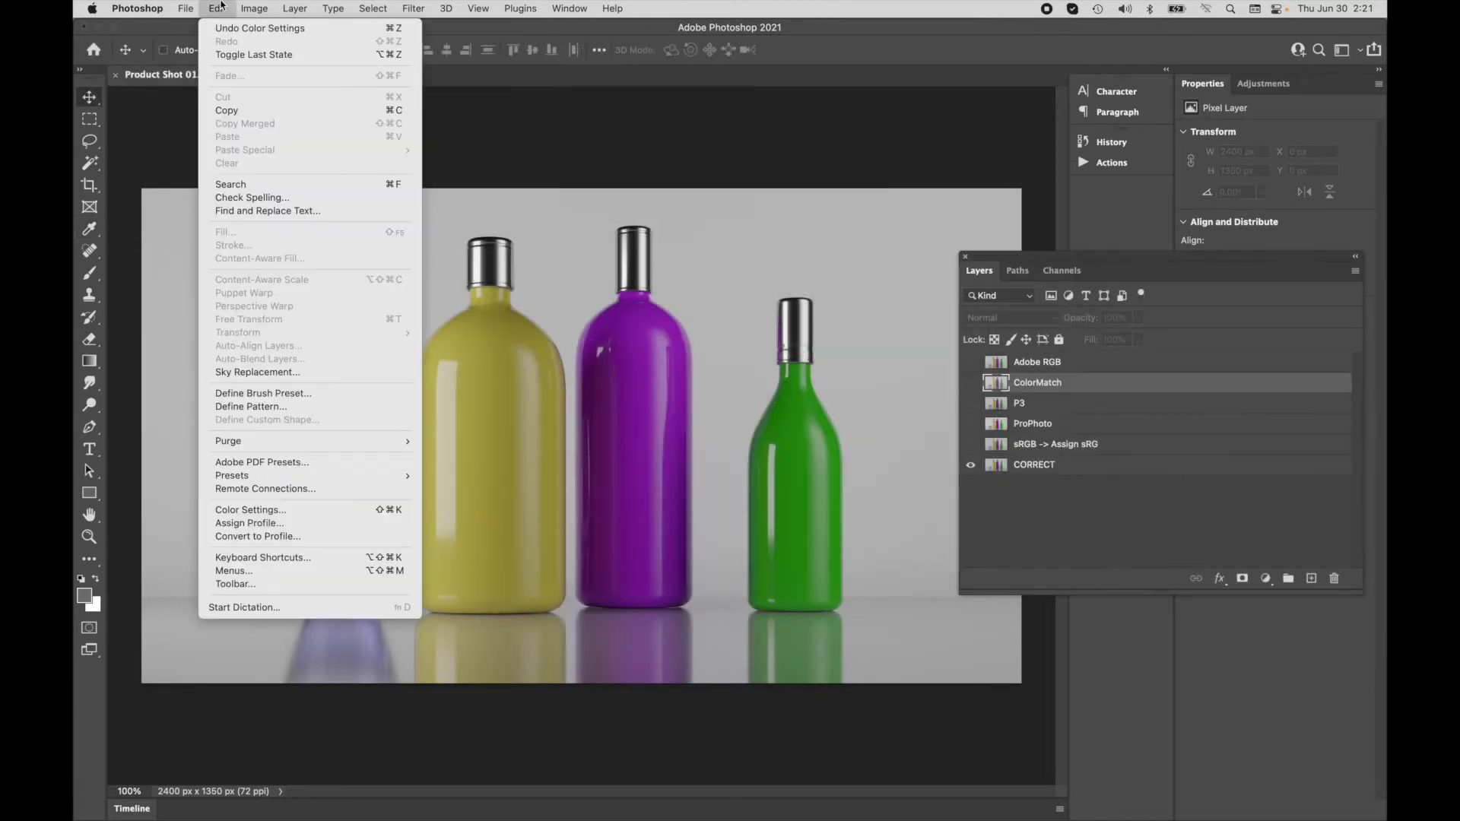
mouse_move(185, 8)
left_click(198, 42)
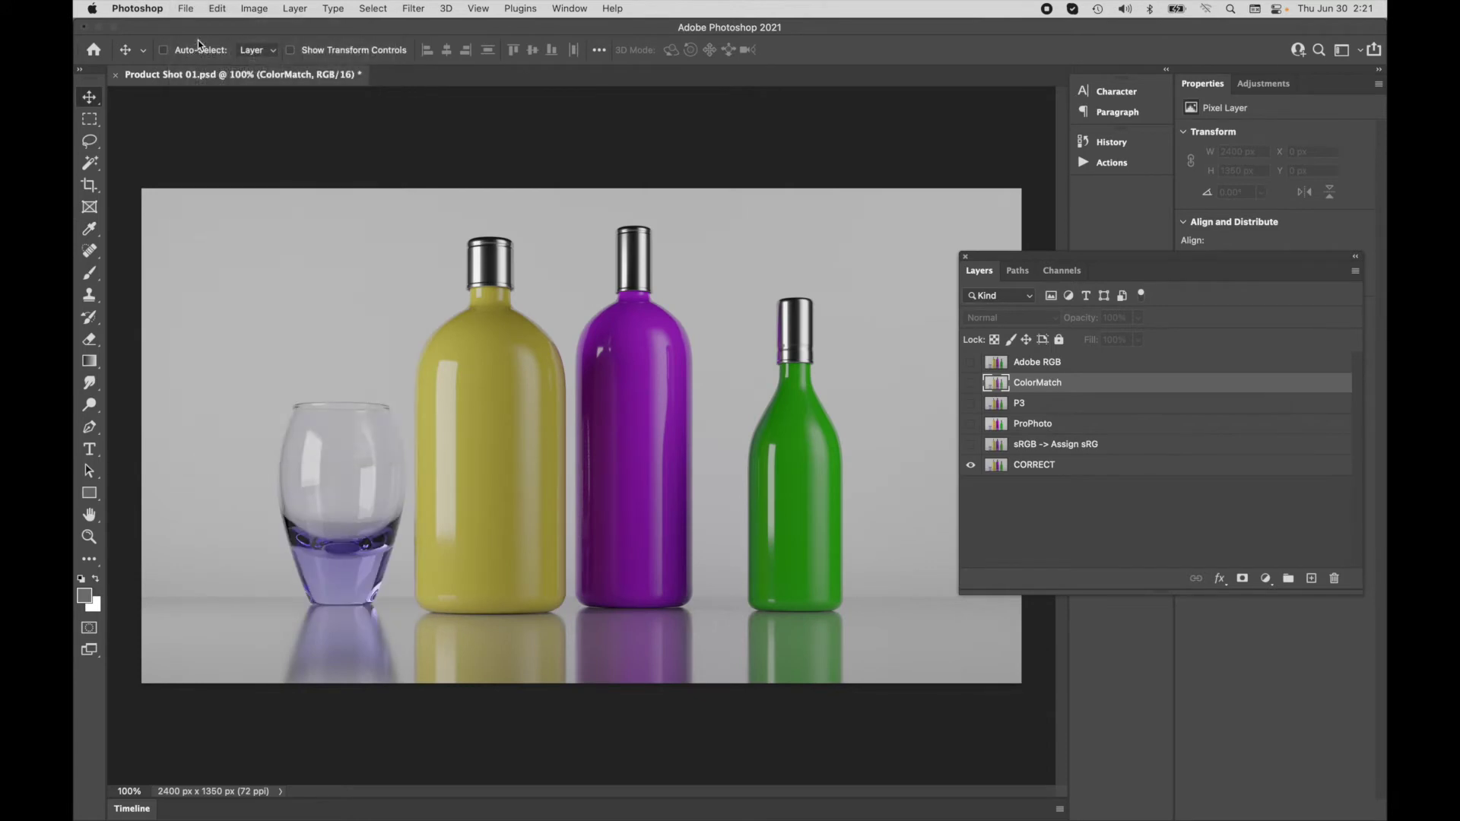
left_click(535, 168)
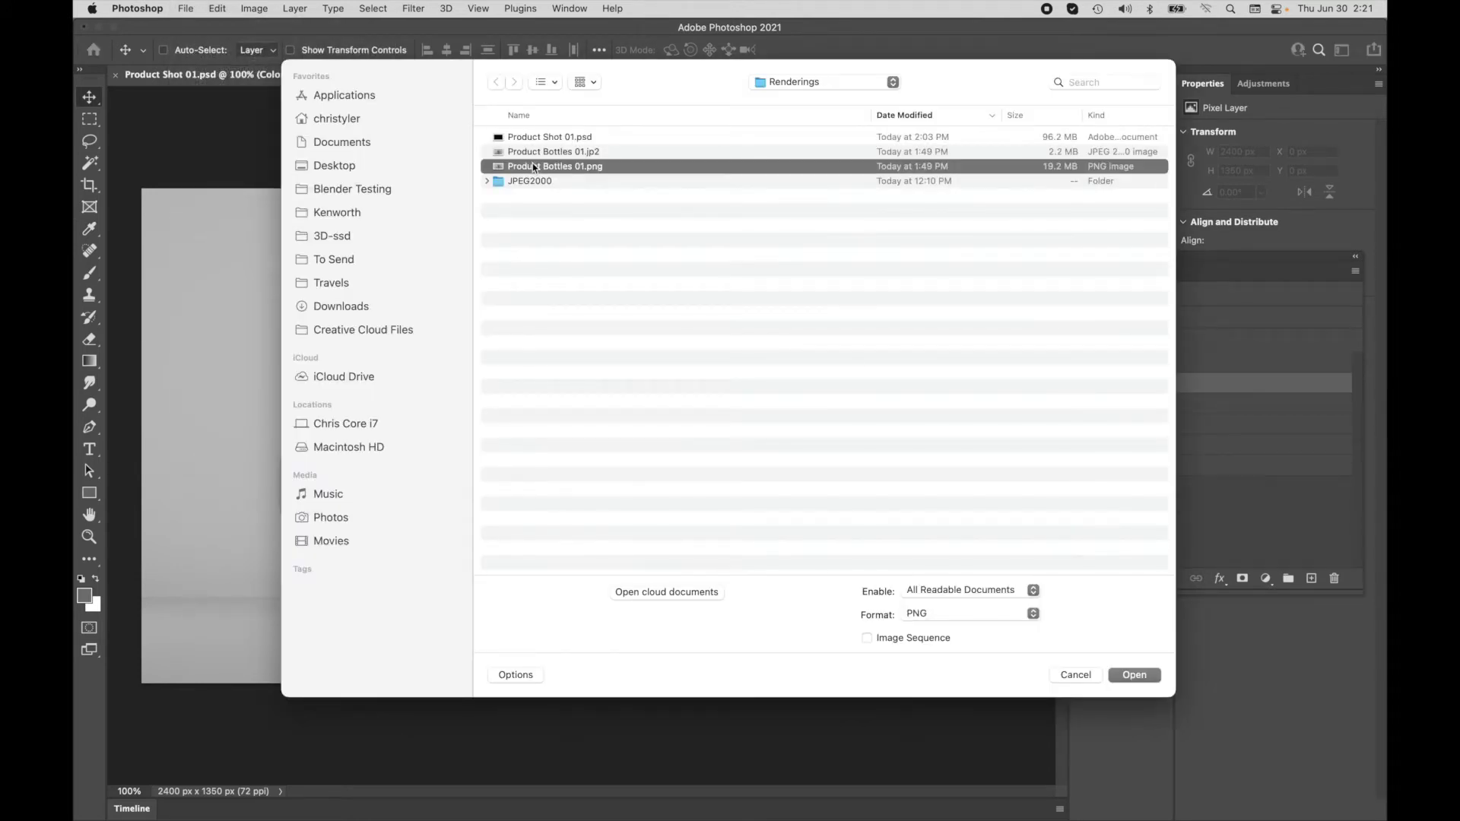
left_click(1137, 675)
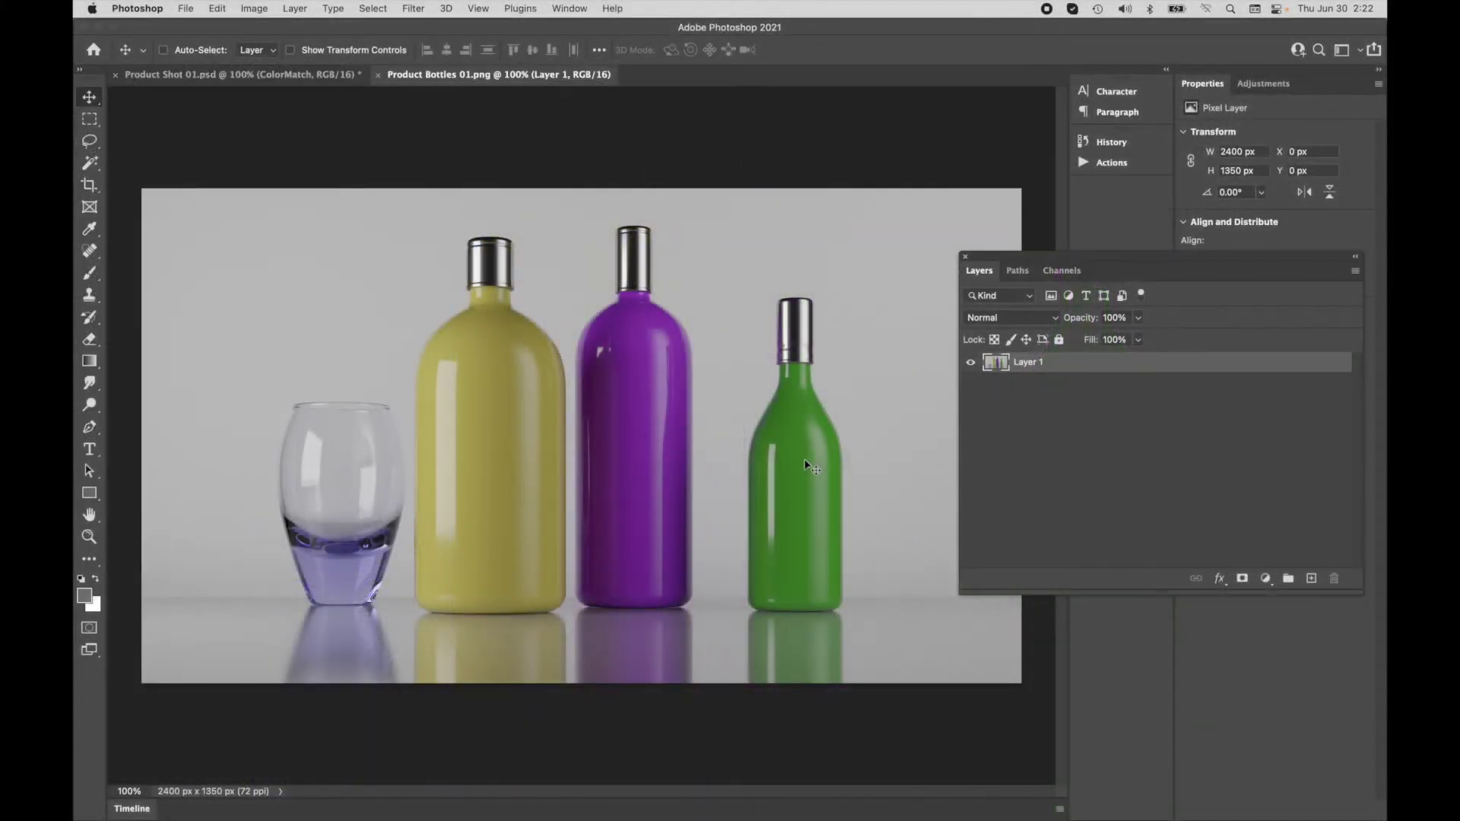
key("super+w")
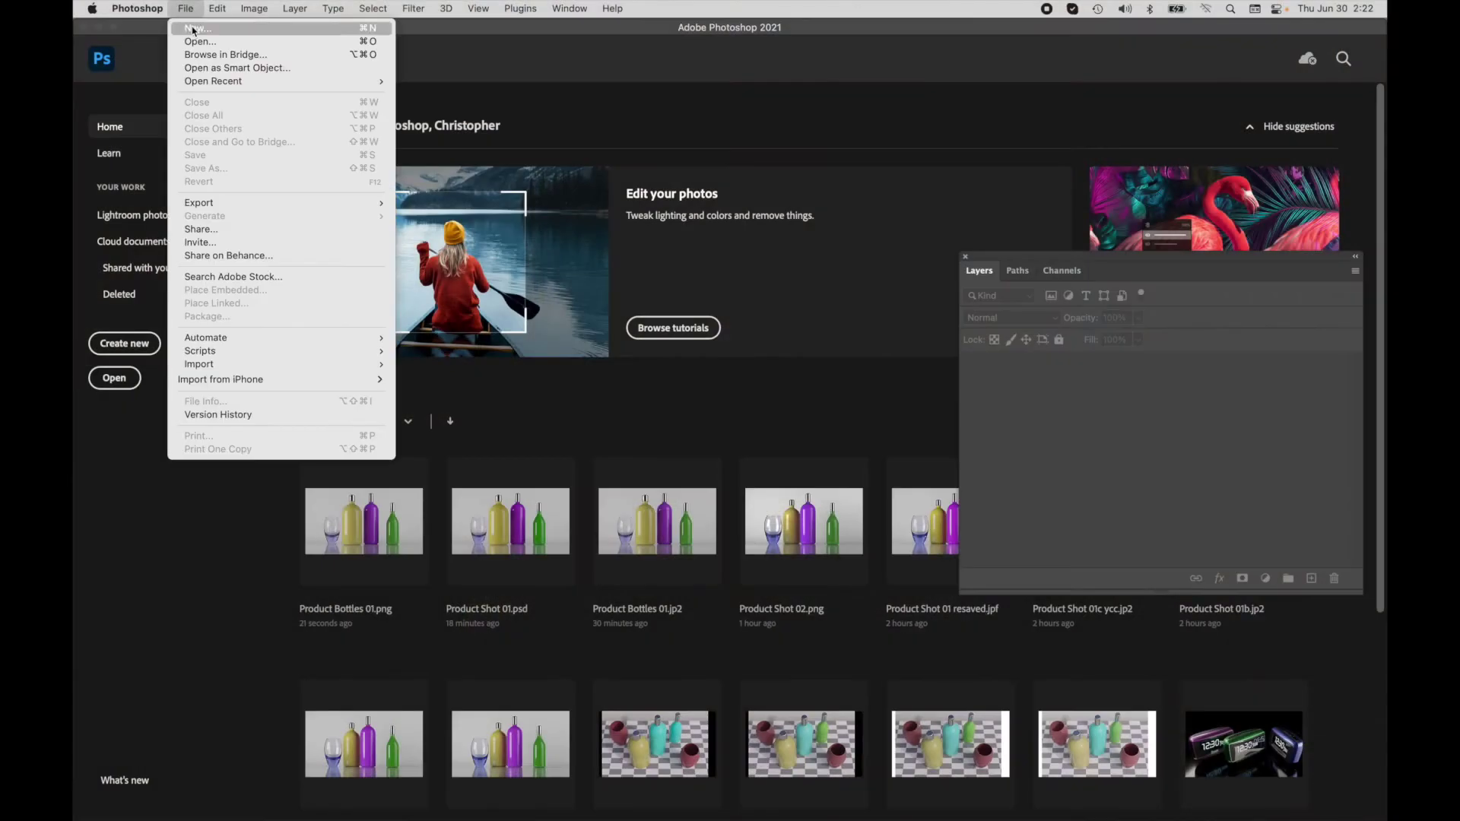
Switch the RGB working space back to Monitor RGB - Display
mouse_move(216, 9)
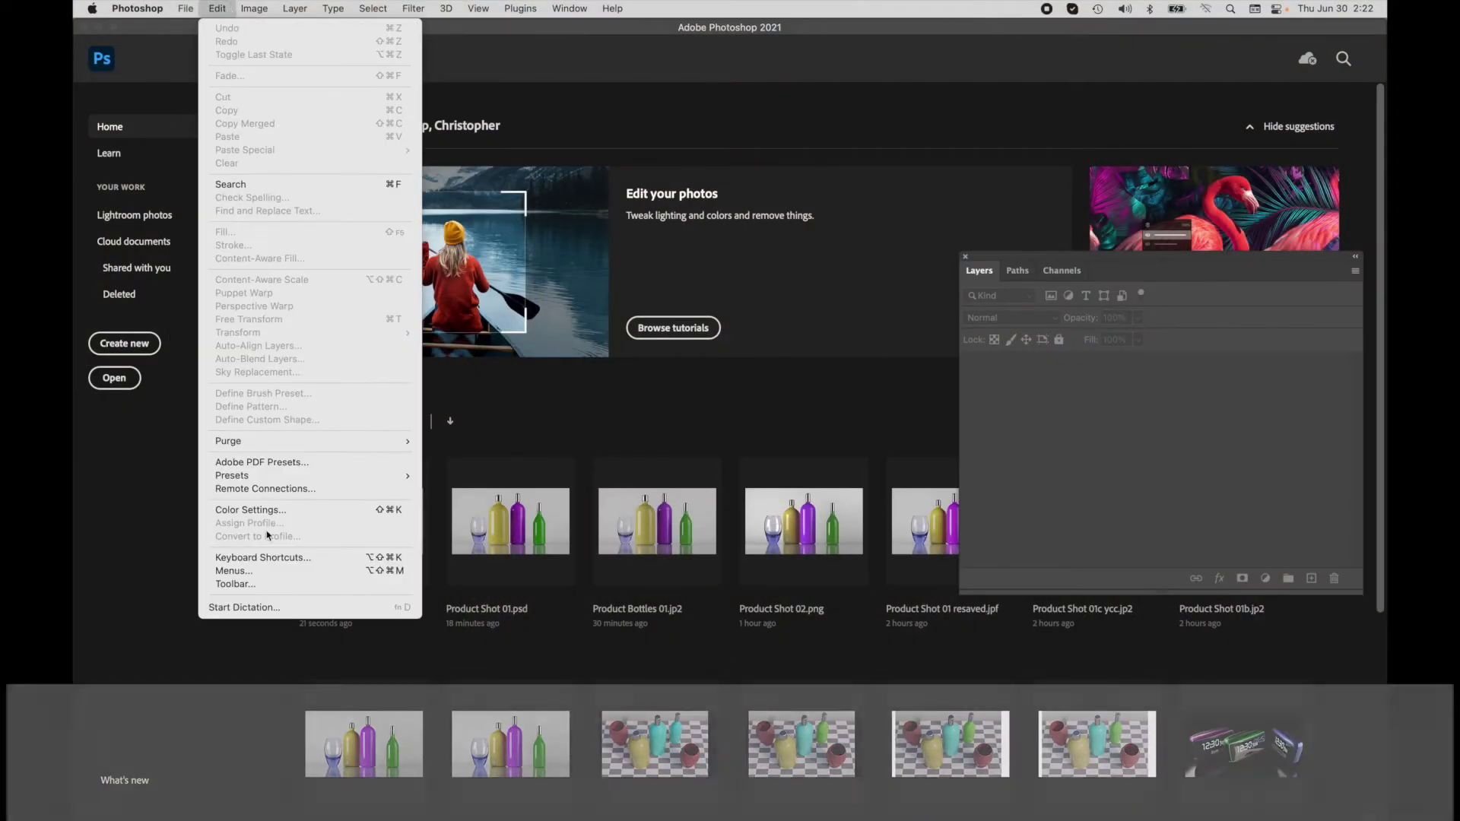
left_click(263, 512)
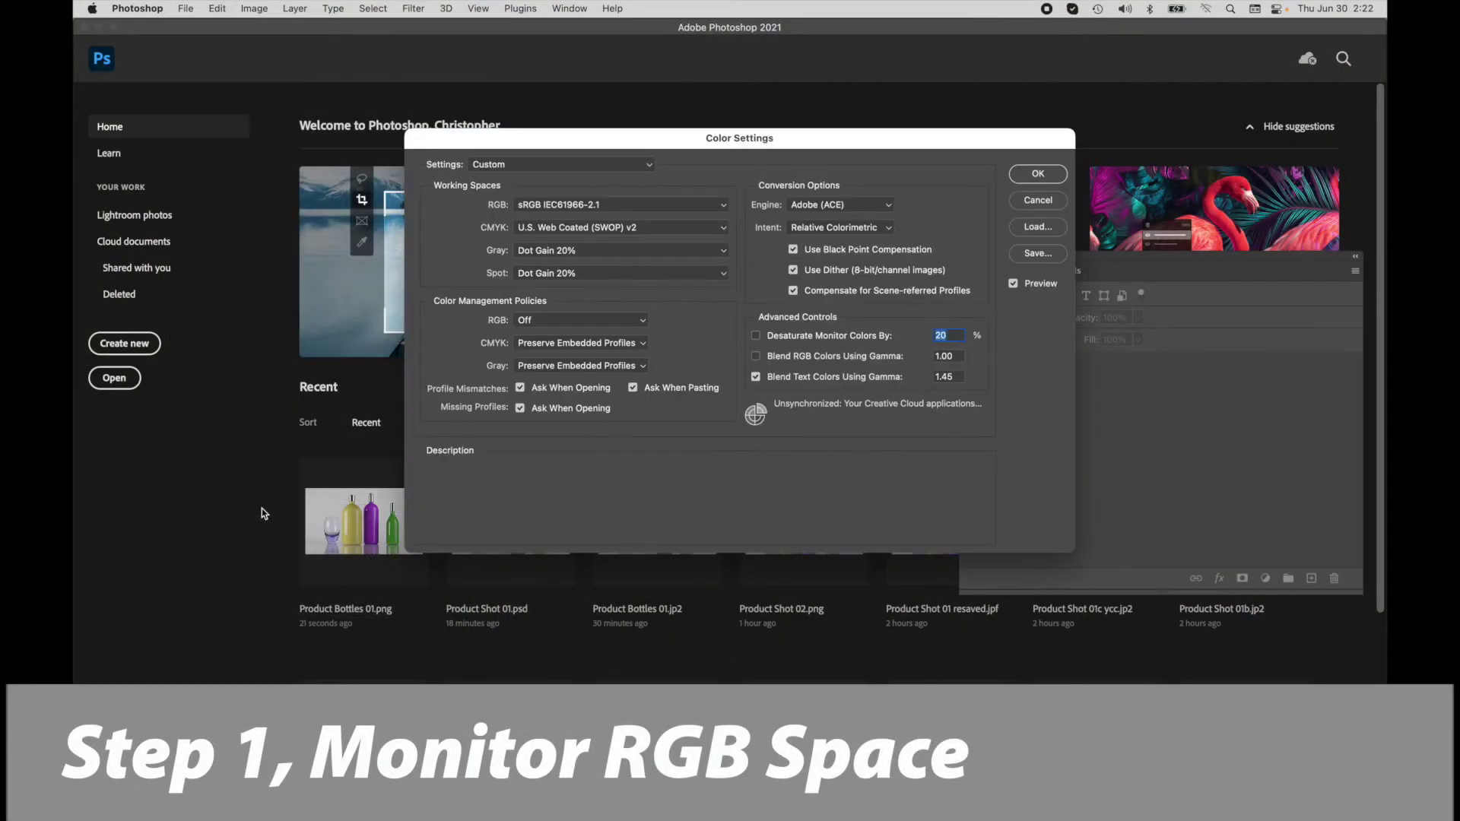
left_click(546, 209)
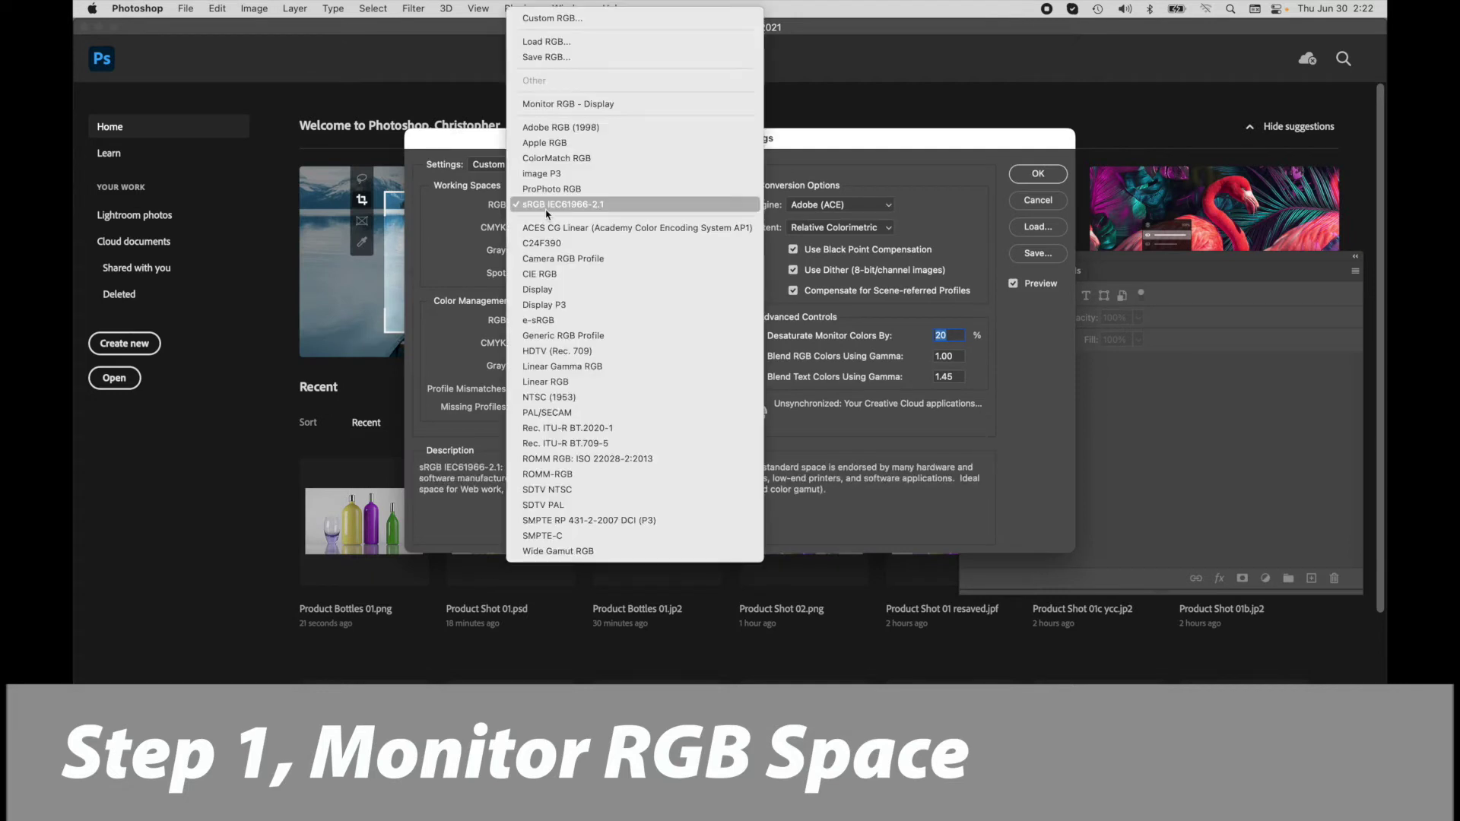
left_click(553, 104)
key("Return")
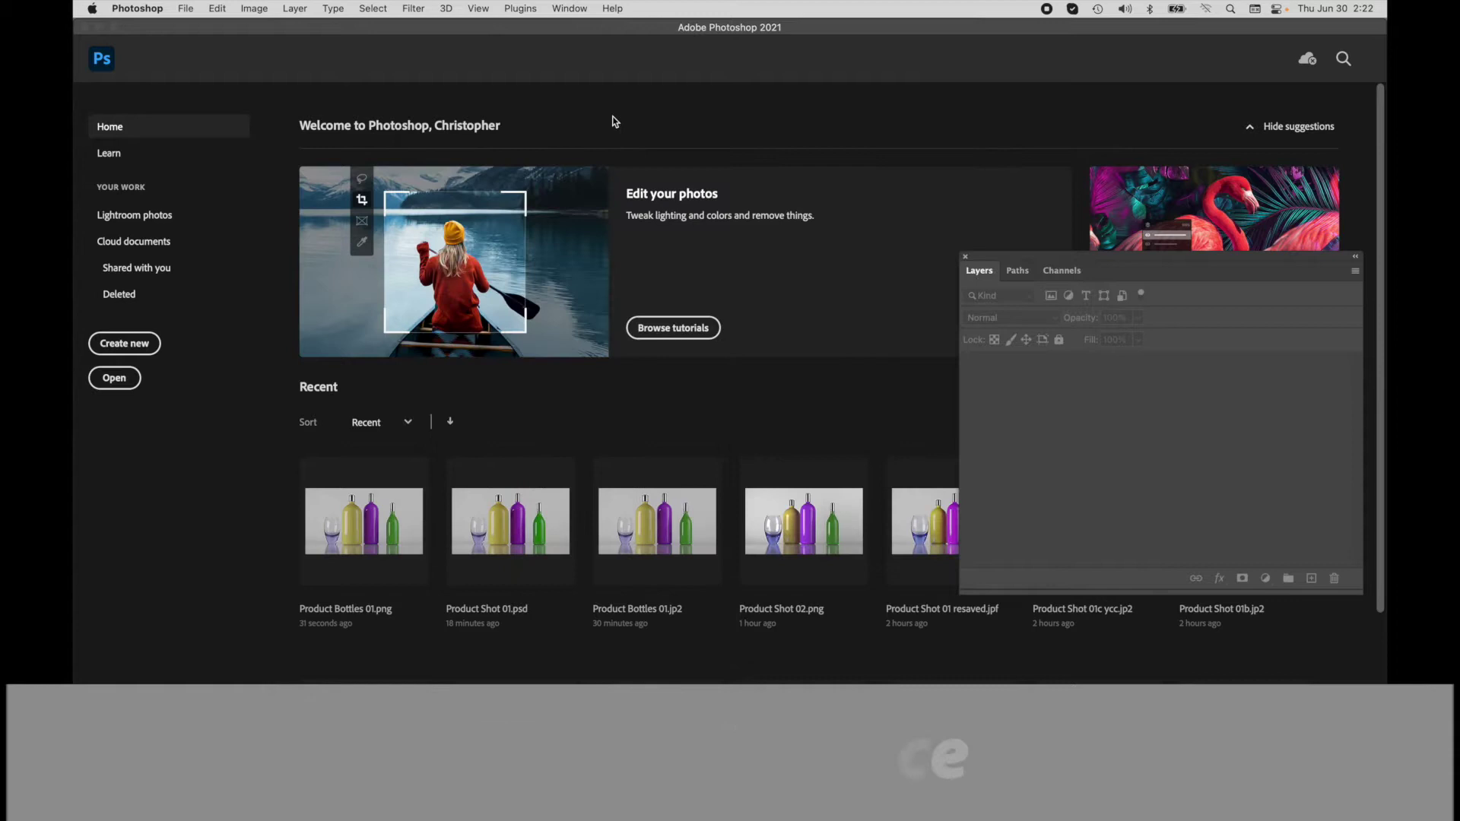
Open the Product Bottles 01.png render again
left_click(189, 8)
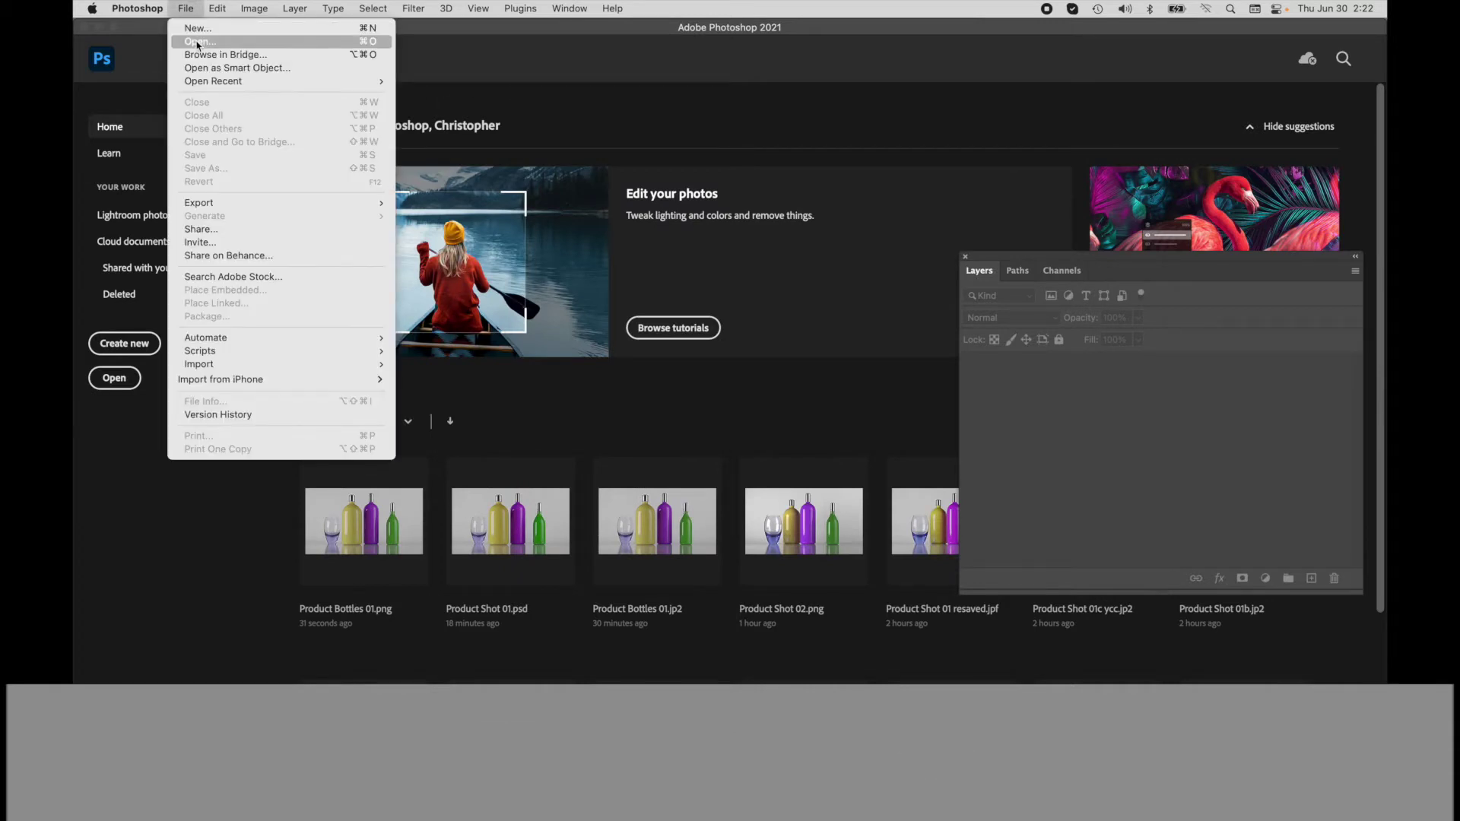
left_click(197, 43)
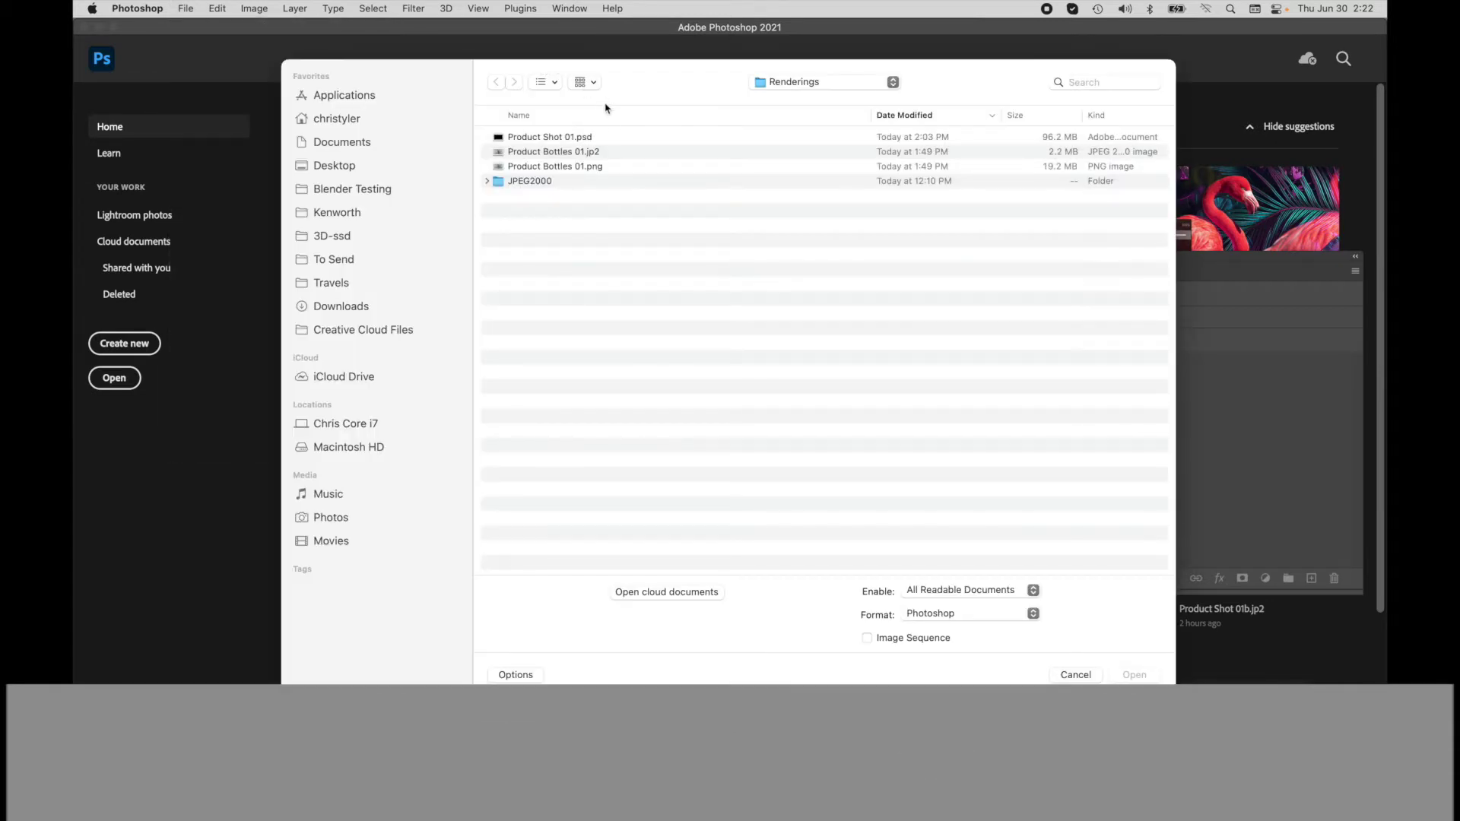
double_click(584, 168)
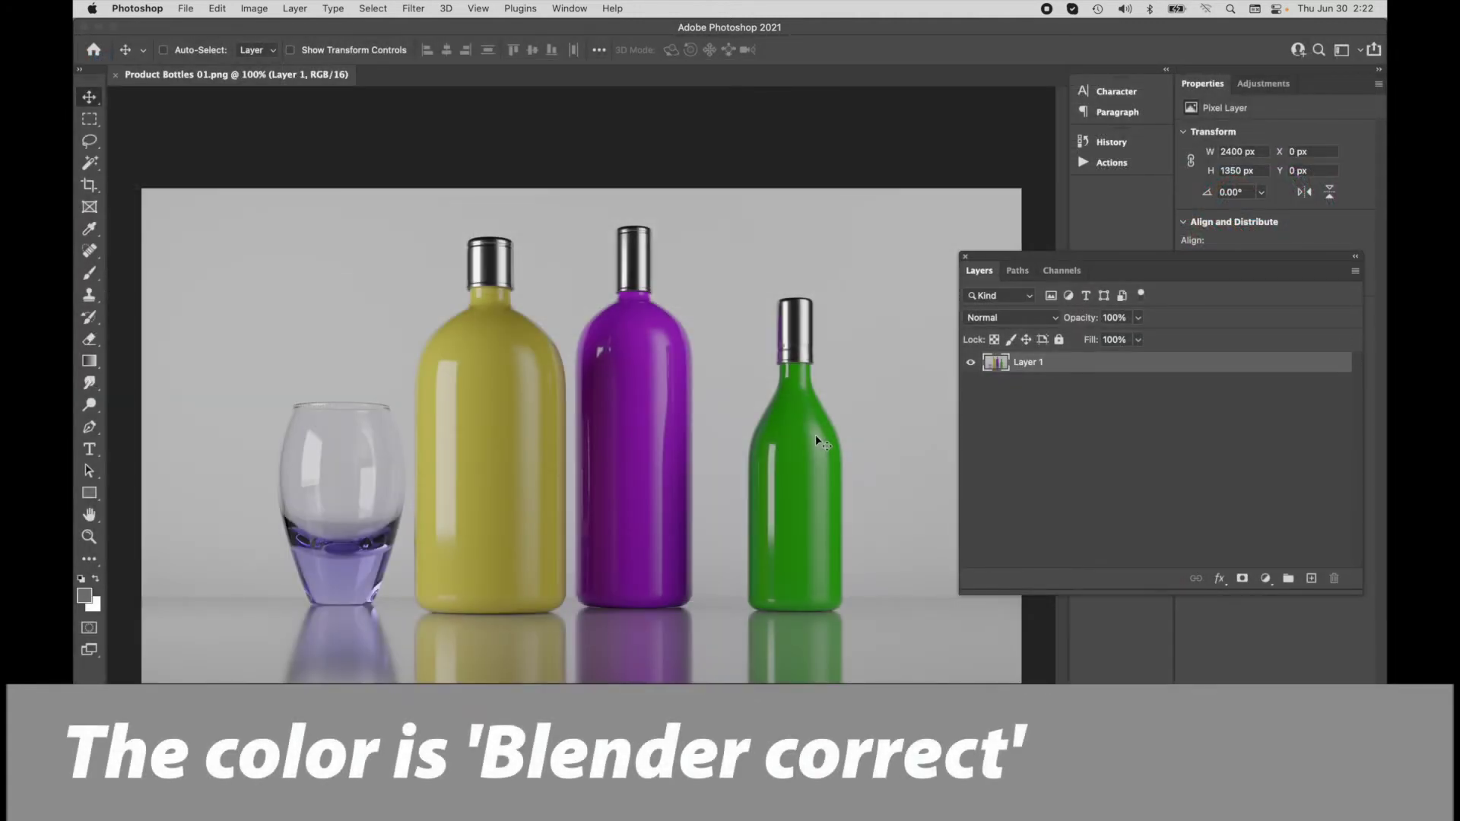
Use Convert to Profile to convert the bottles image to sRGB IEC61966-2.1
left_click(214, 7)
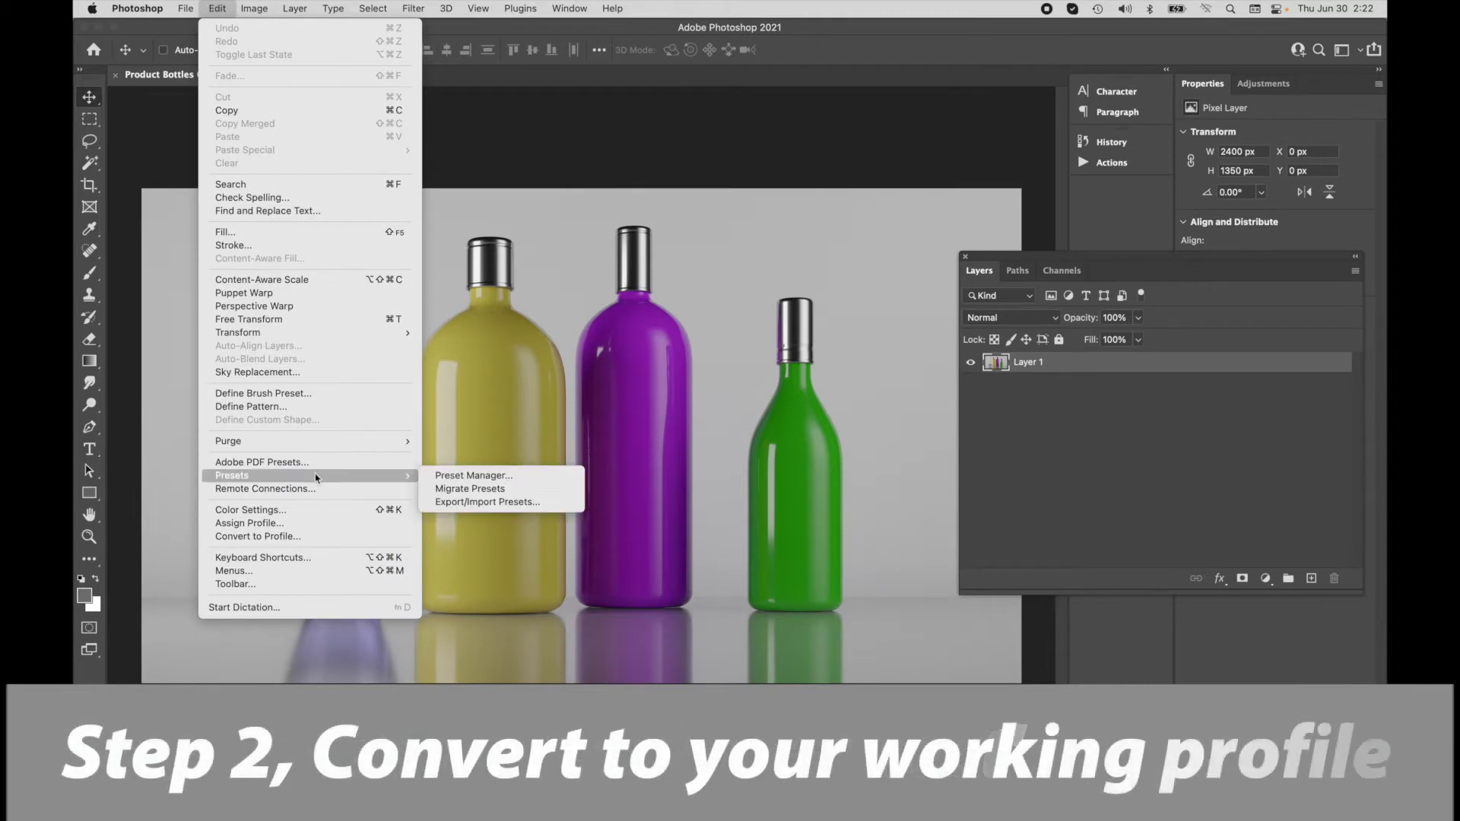
left_click(316, 536)
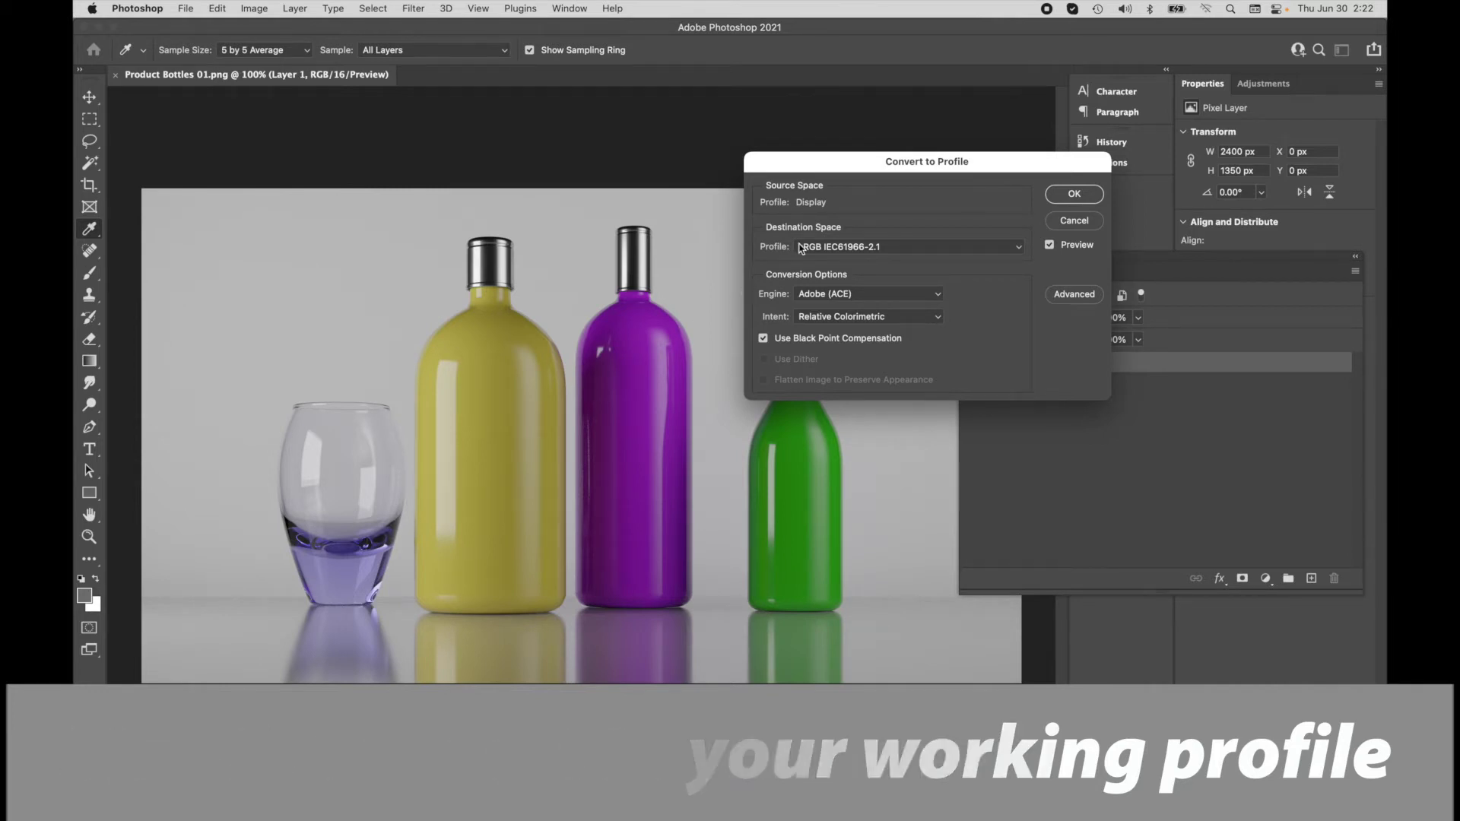
left_click(1074, 193)
key("v")
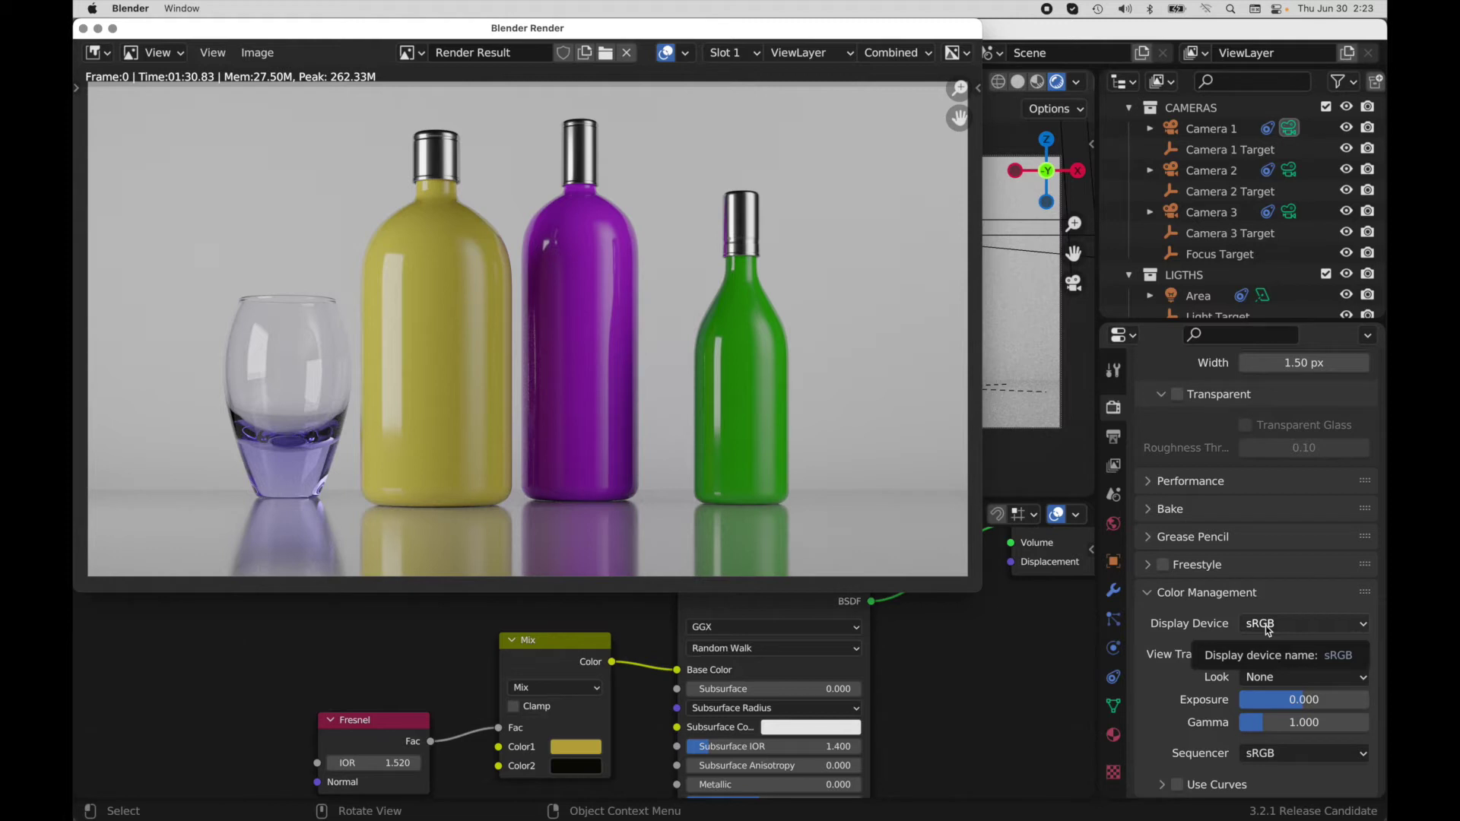
Switch from Blender back to Photoshop through the Dock icon
mouse_move(495, 815)
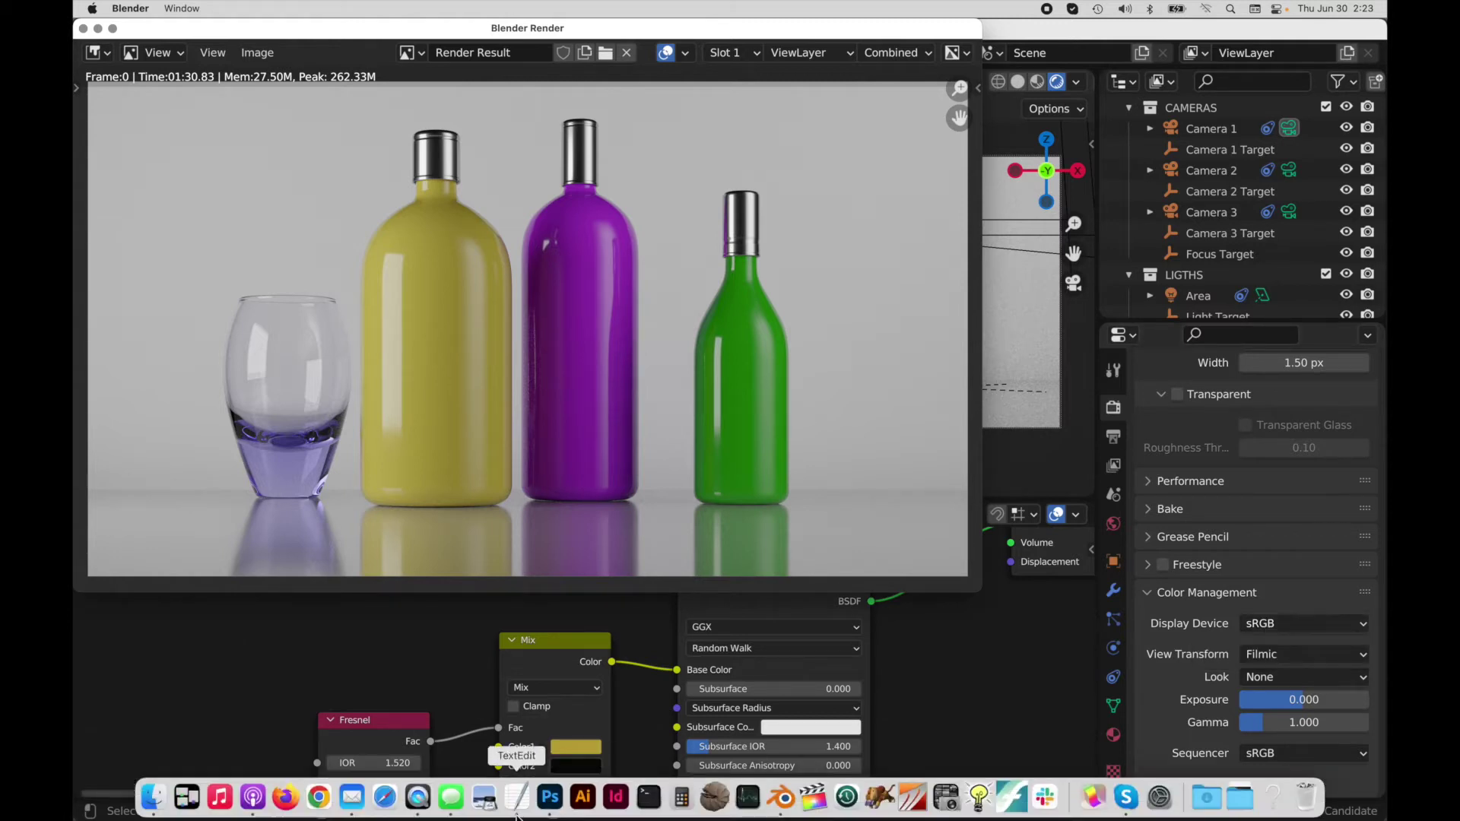
left_click(549, 806)
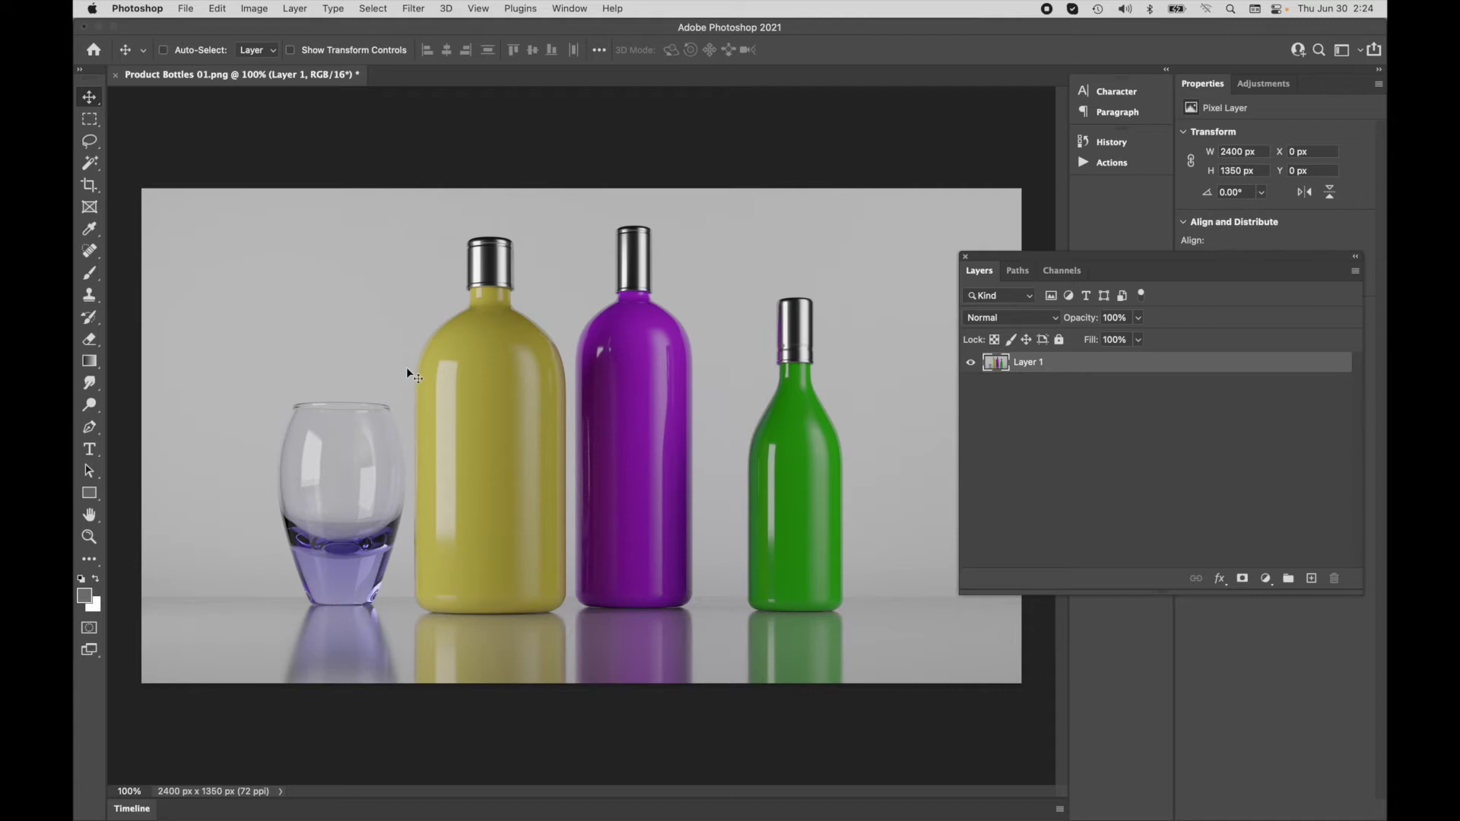
Pick ColorMatch RGB as the RGB working space in Color Settings
left_click(194, 6)
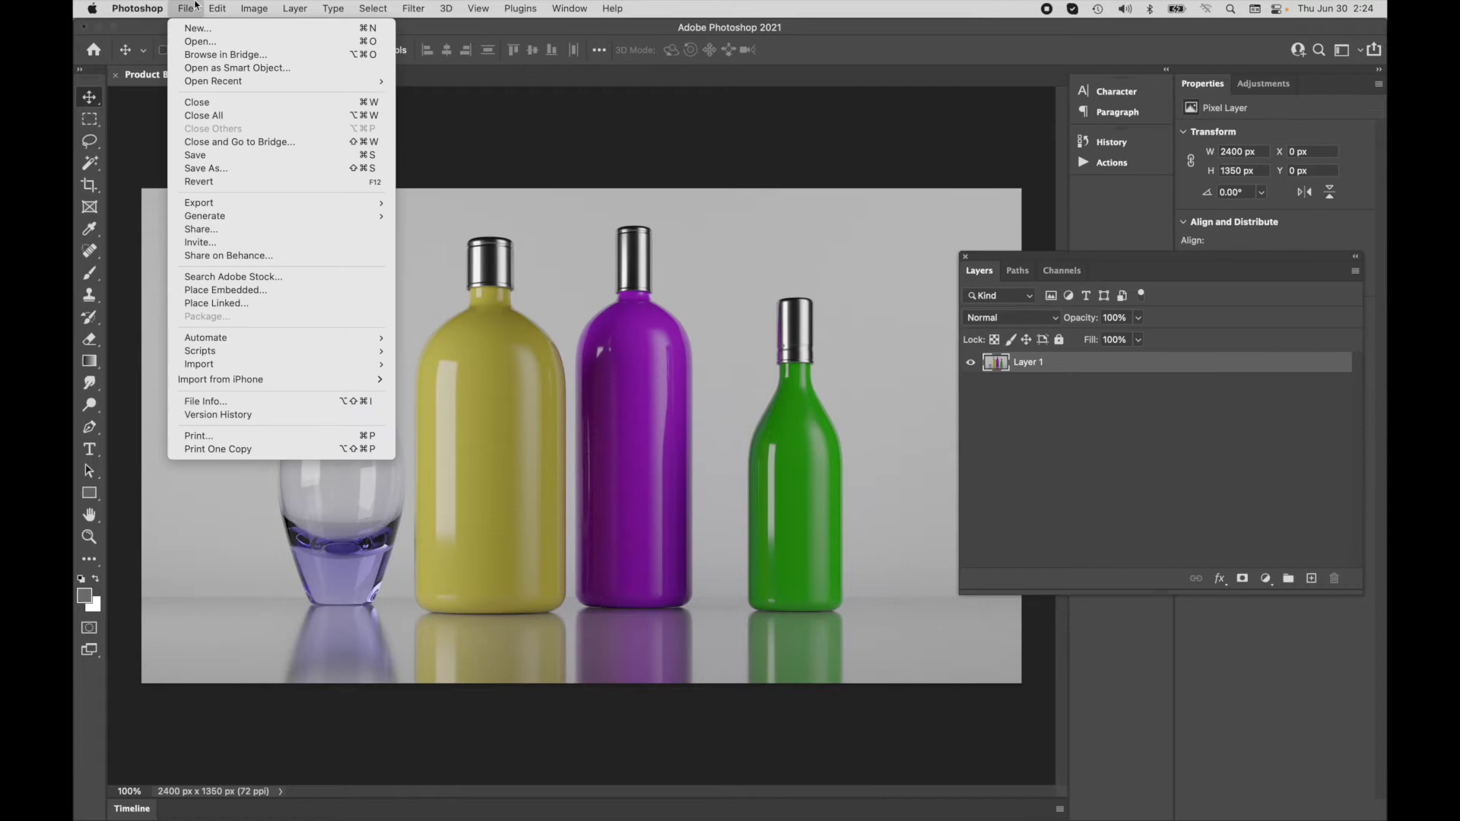
mouse_move(217, 9)
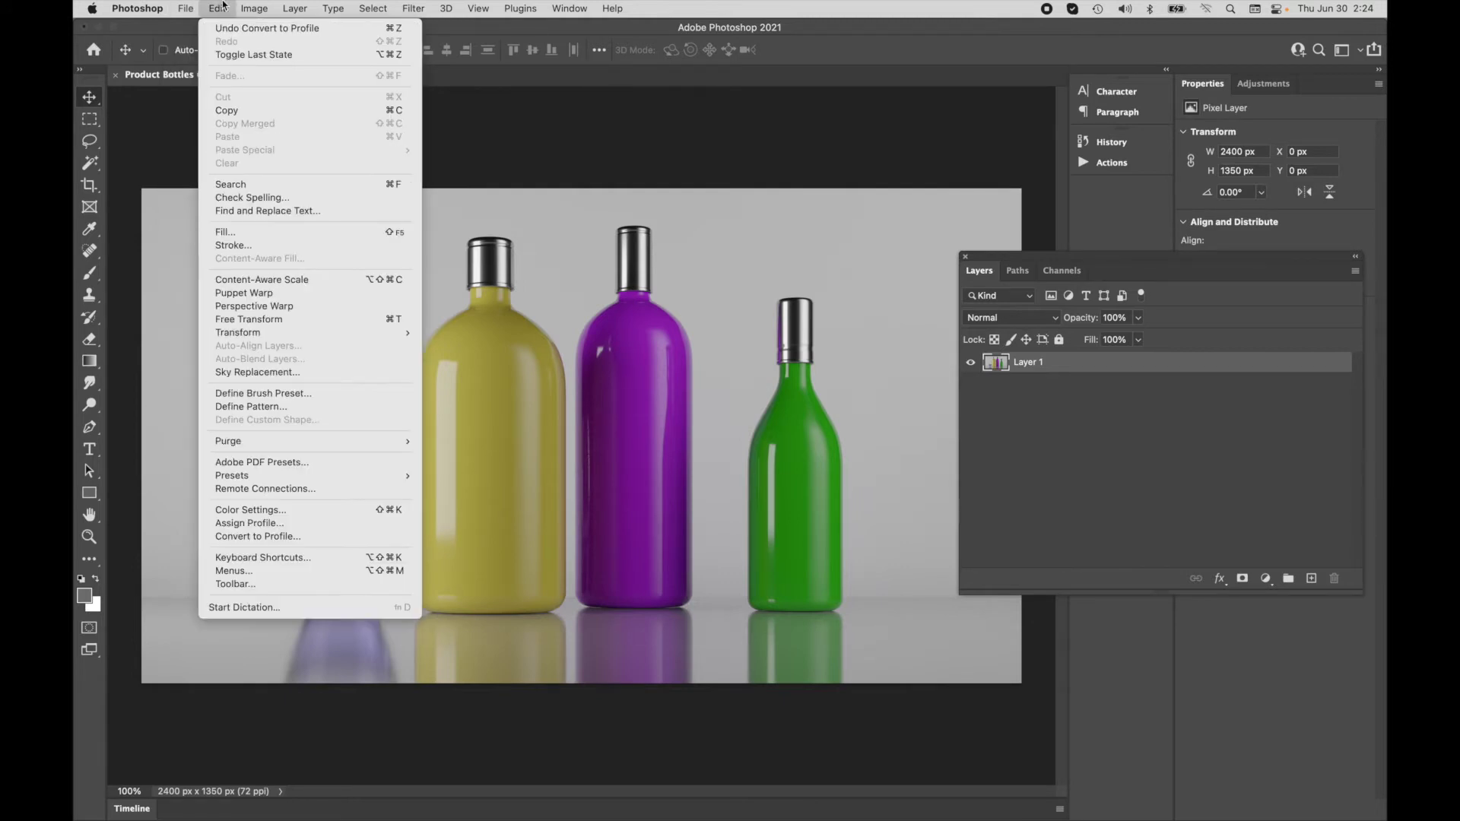
left_click(283, 514)
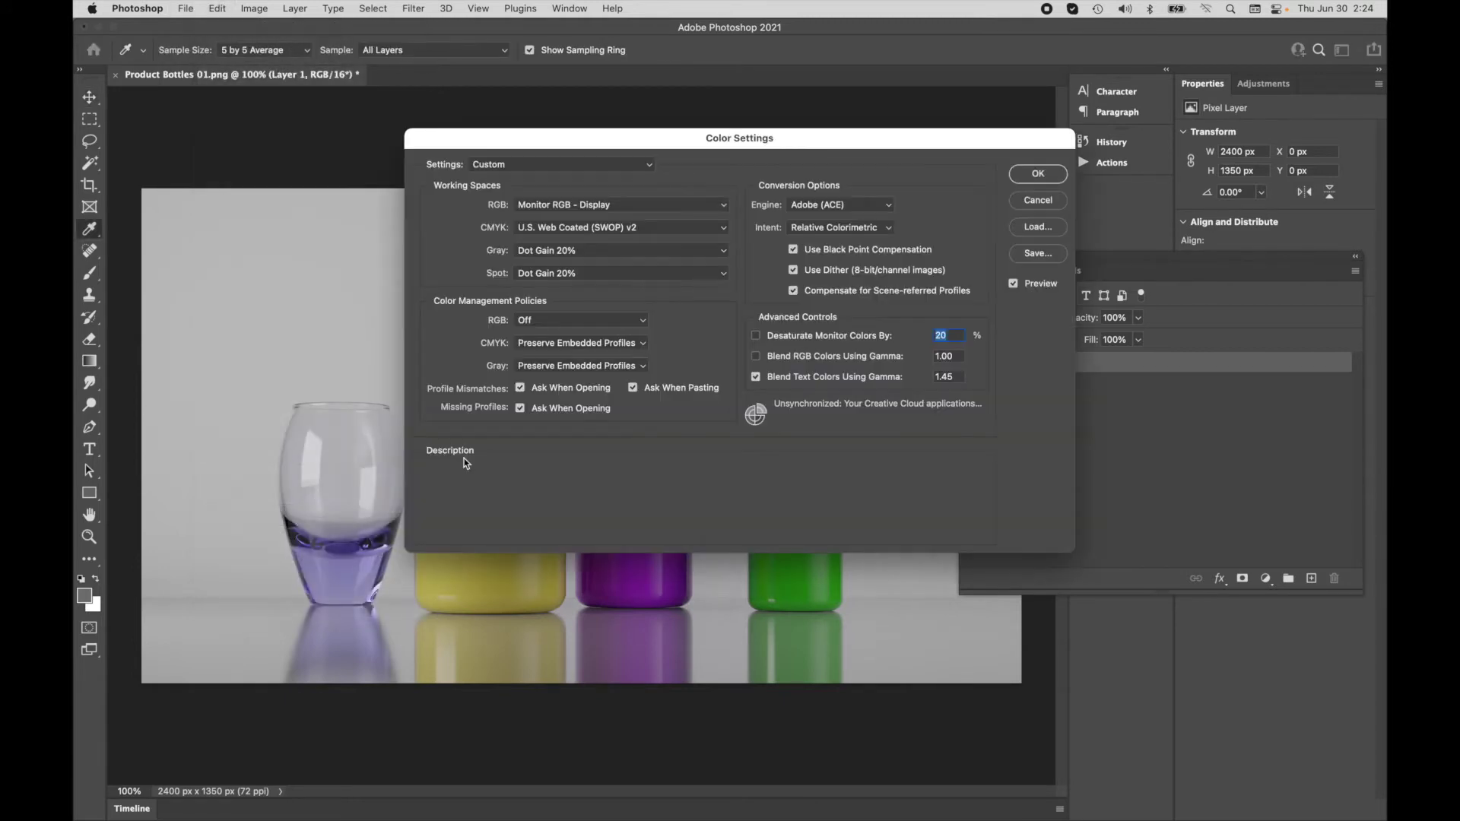
left_click(555, 206)
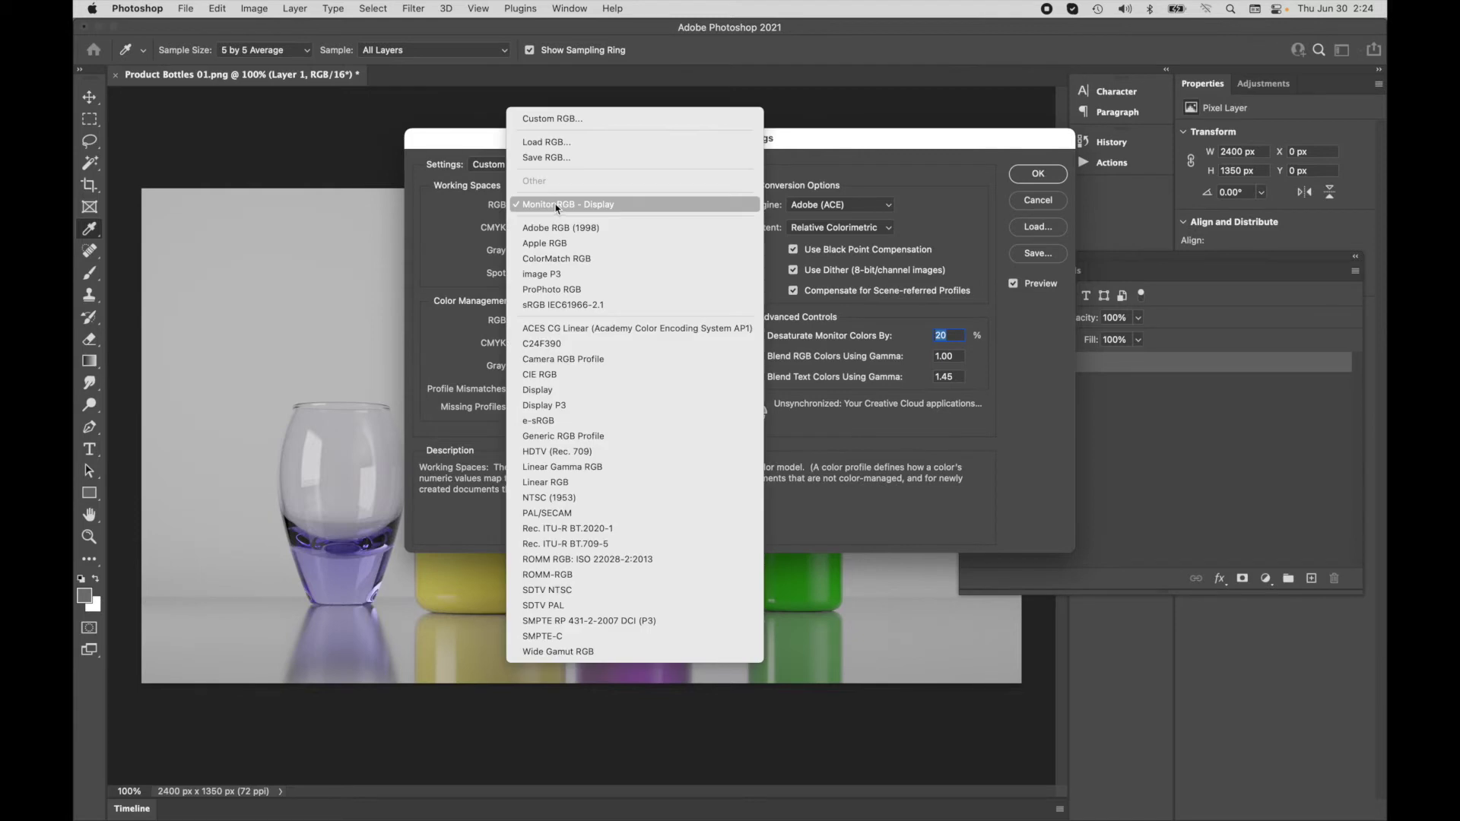
left_click(566, 258)
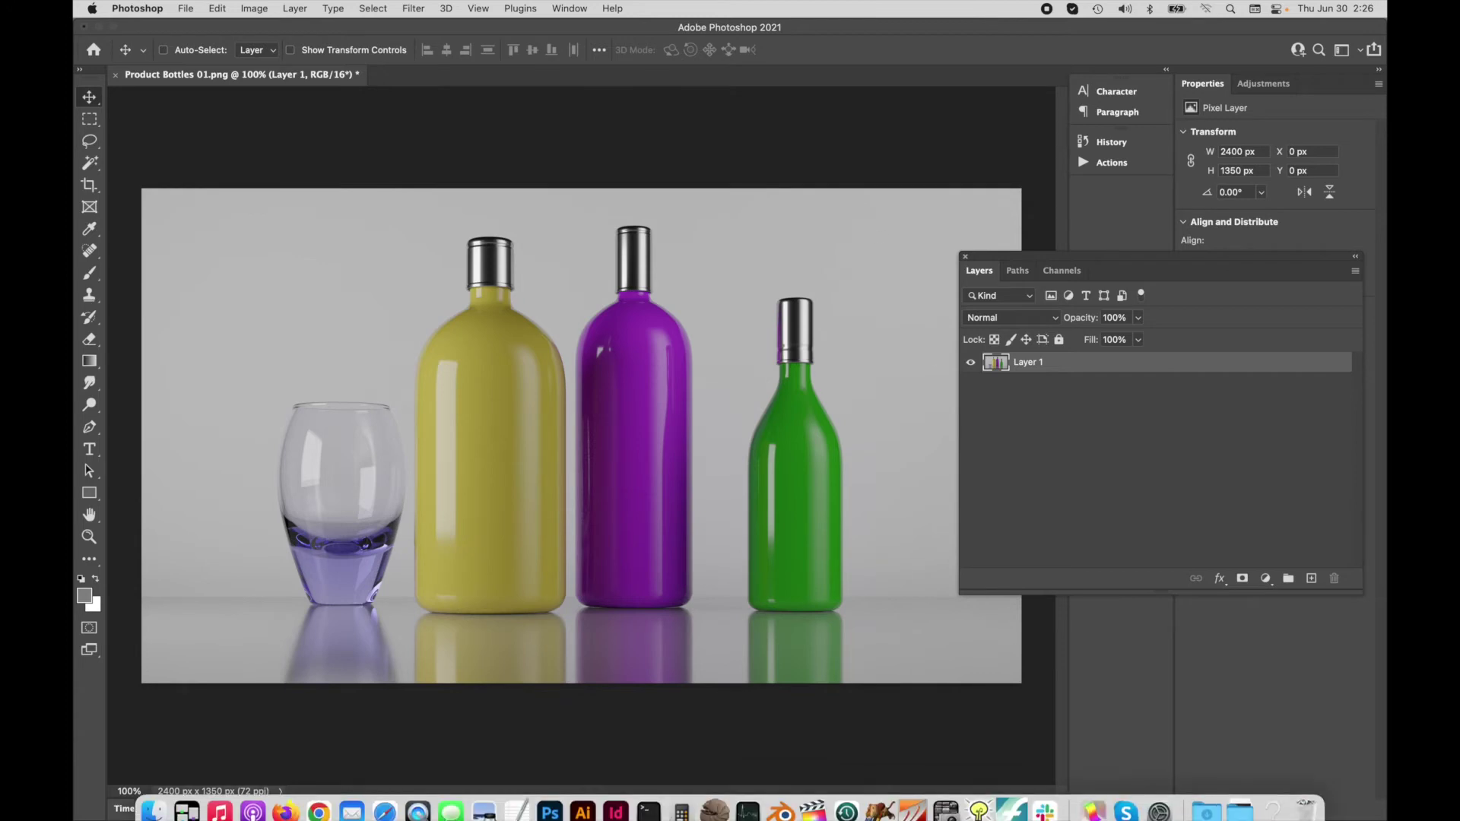
In Blender, save the bottles render as JPEG 2000 with quality raised to 100%
left_click(780, 799)
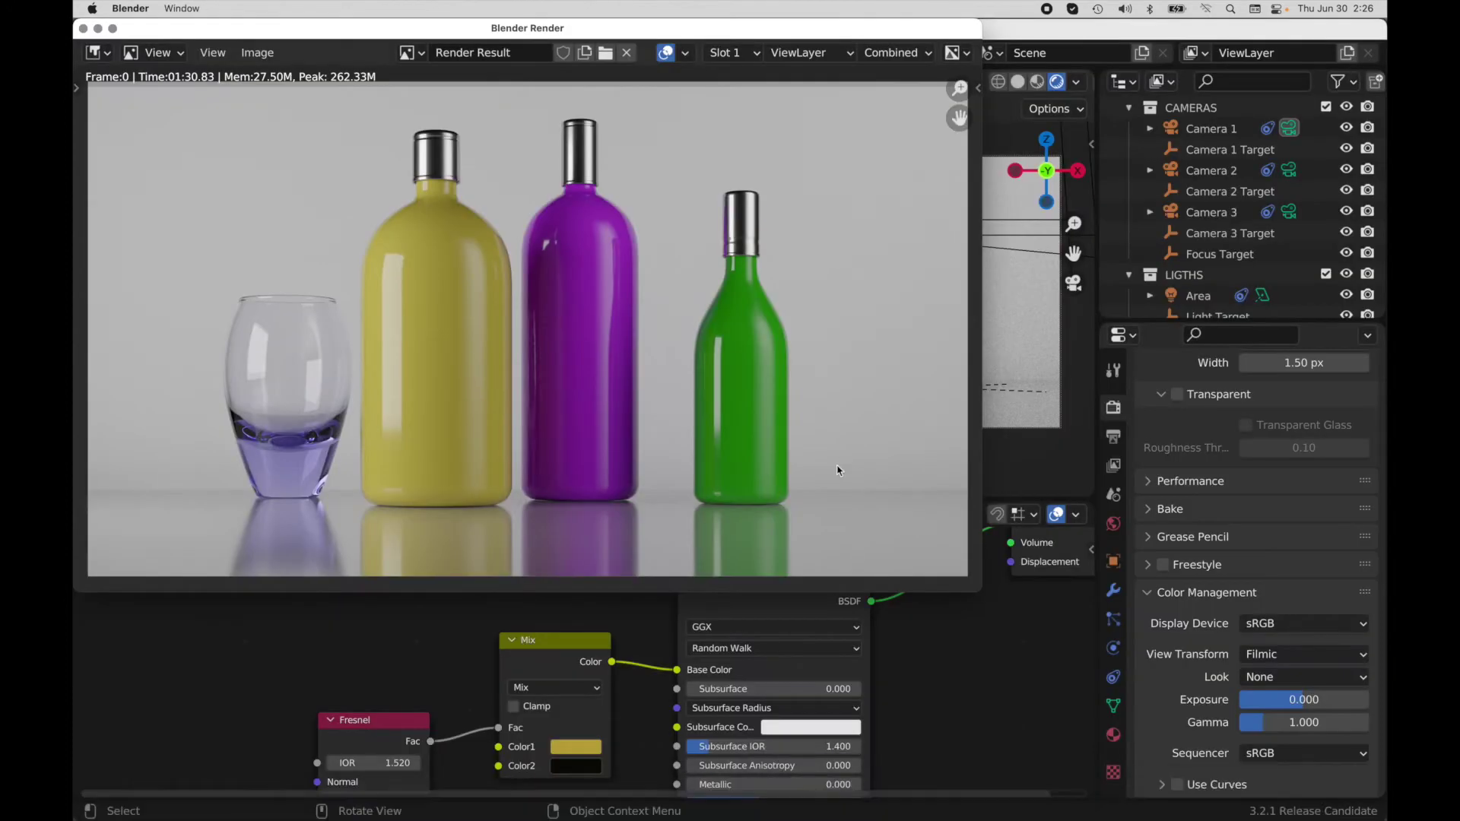
left_click(261, 53)
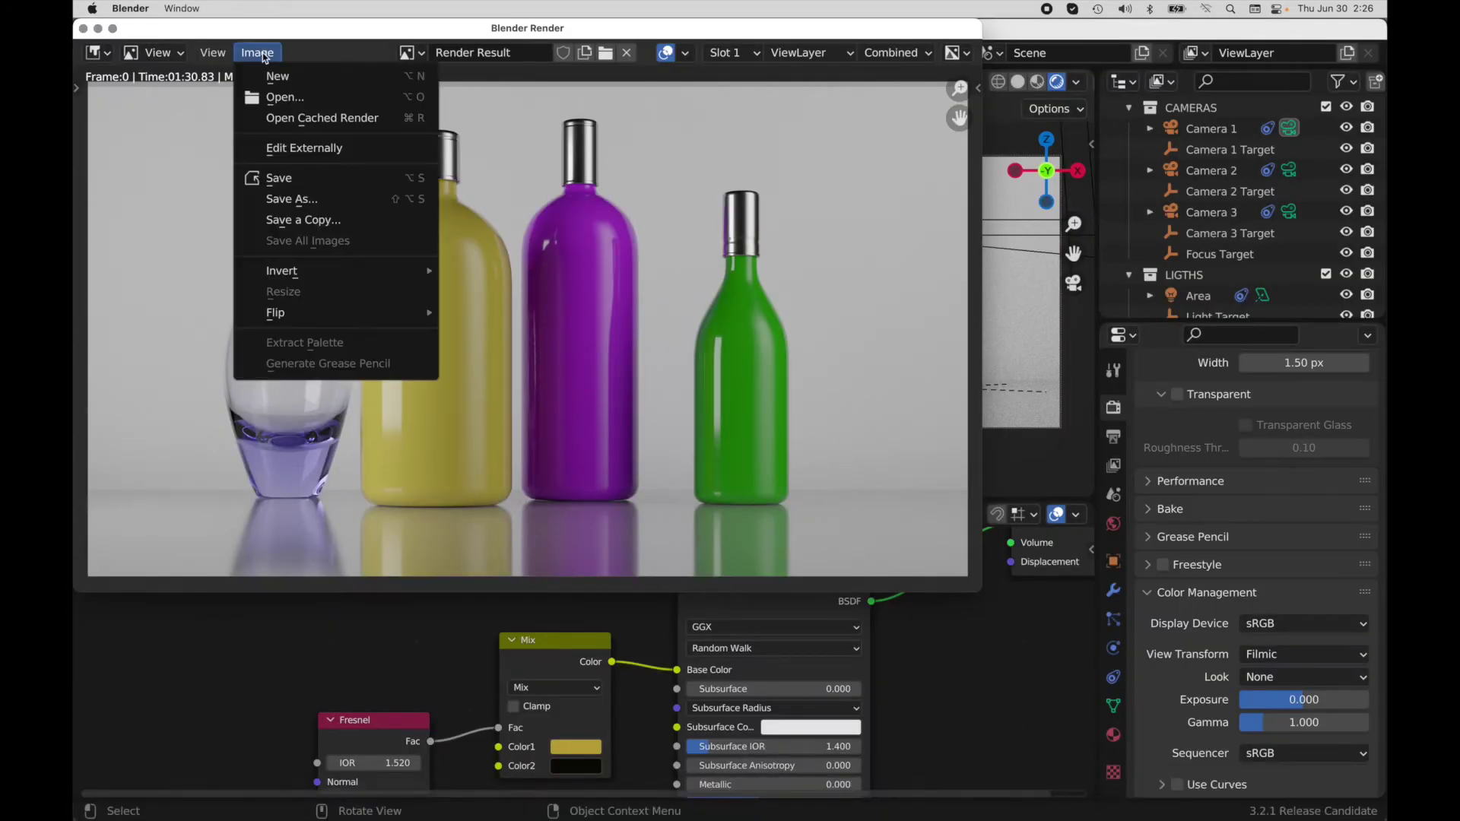
left_click(298, 176)
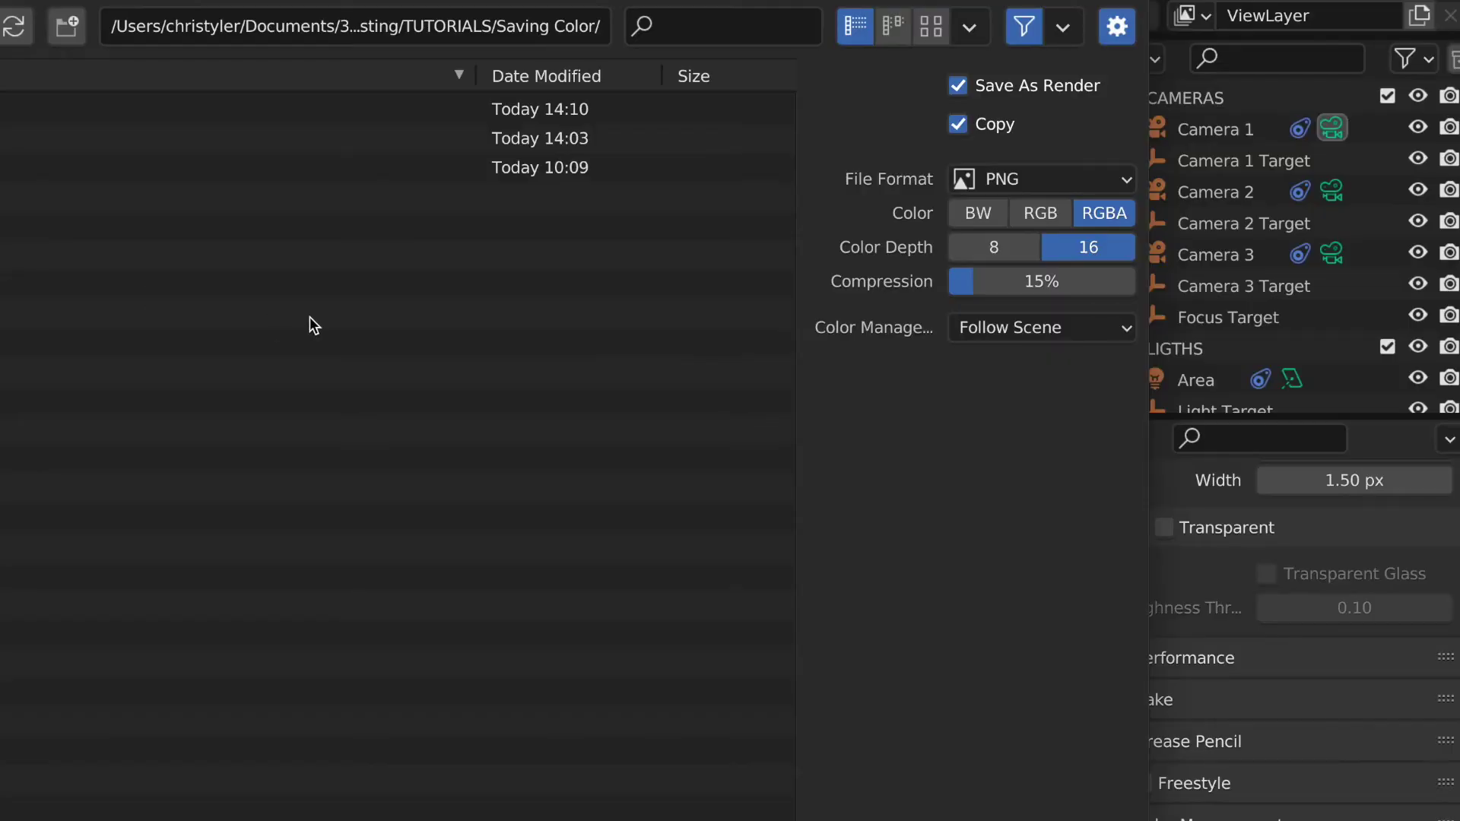
left_click(1001, 181)
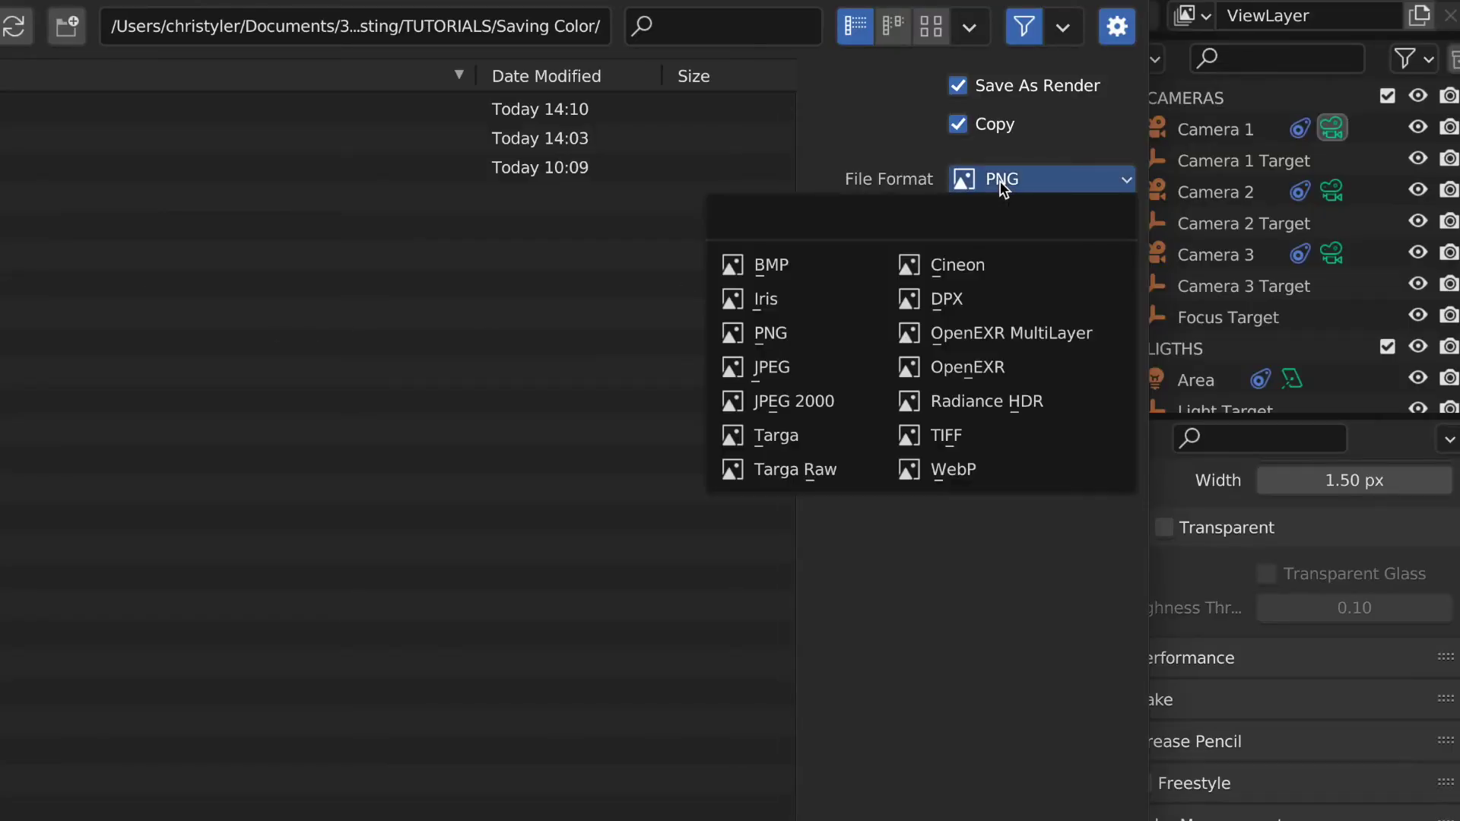
left_click(807, 403)
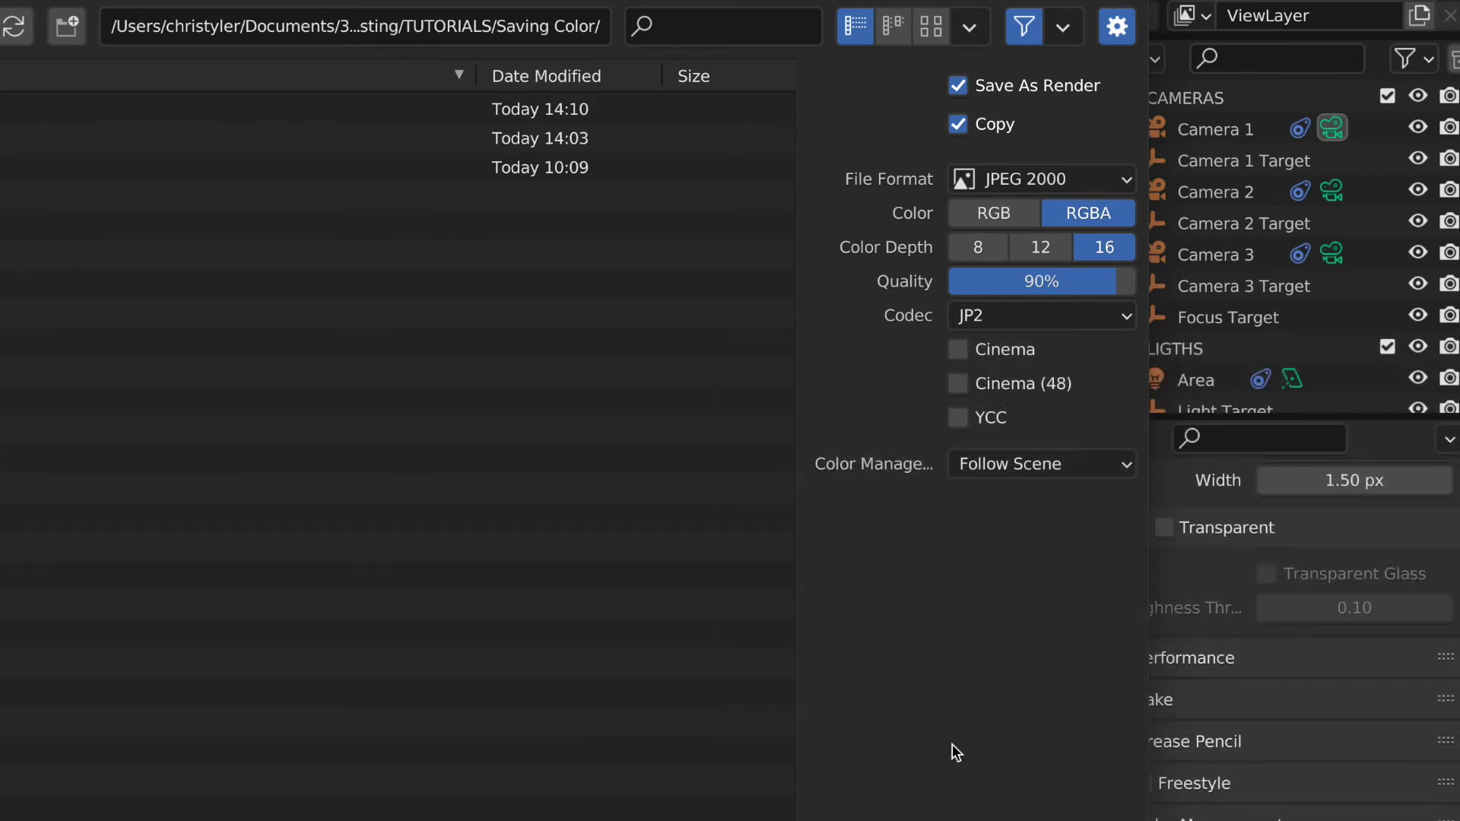
left_click_drag(1064, 281, 1129, 281)
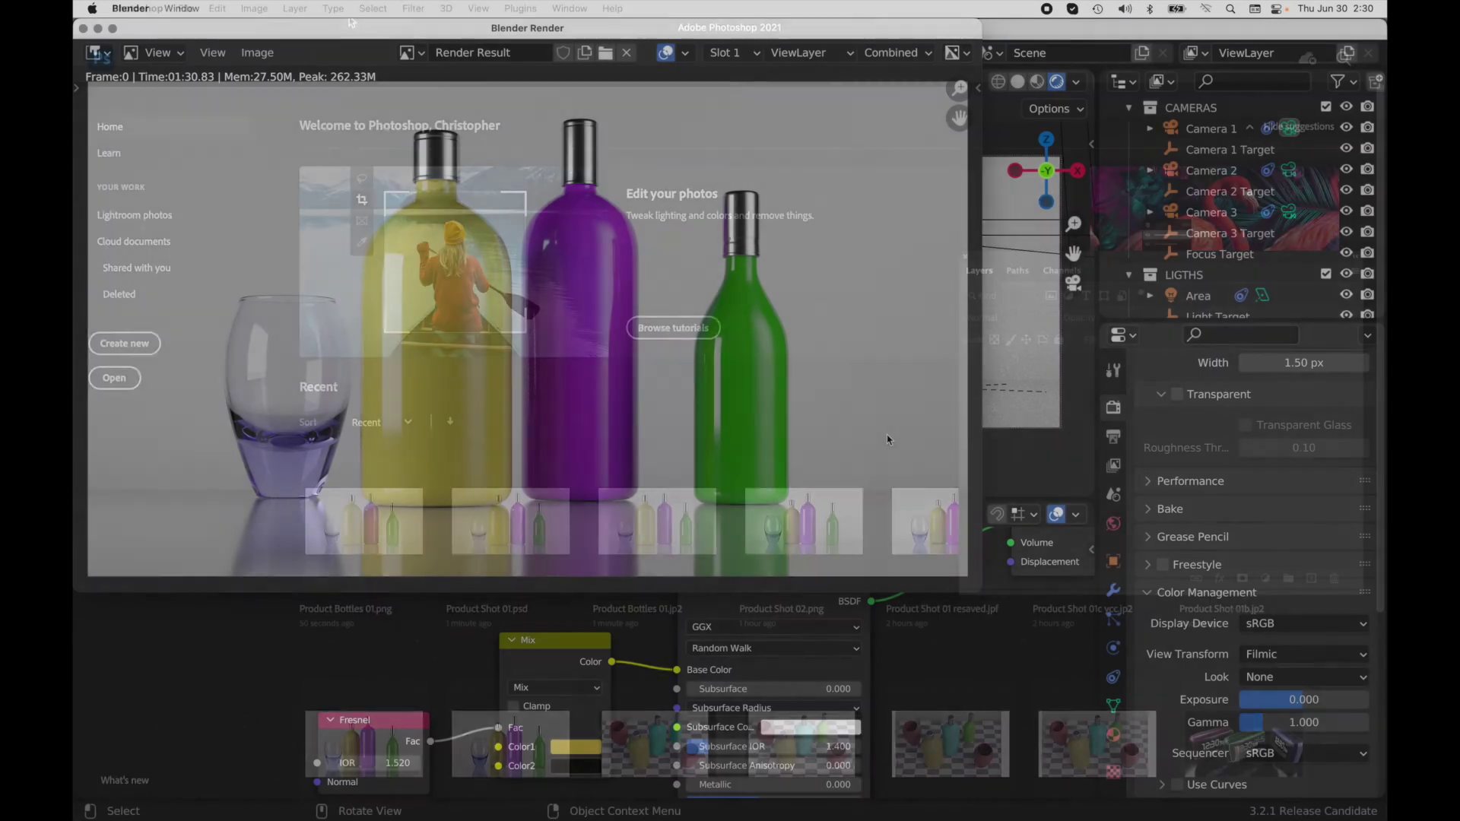
Confirm Color Settings with Monitor RGB - Display kept as the RGB working space
left_click(254, 9)
mouse_move(217, 9)
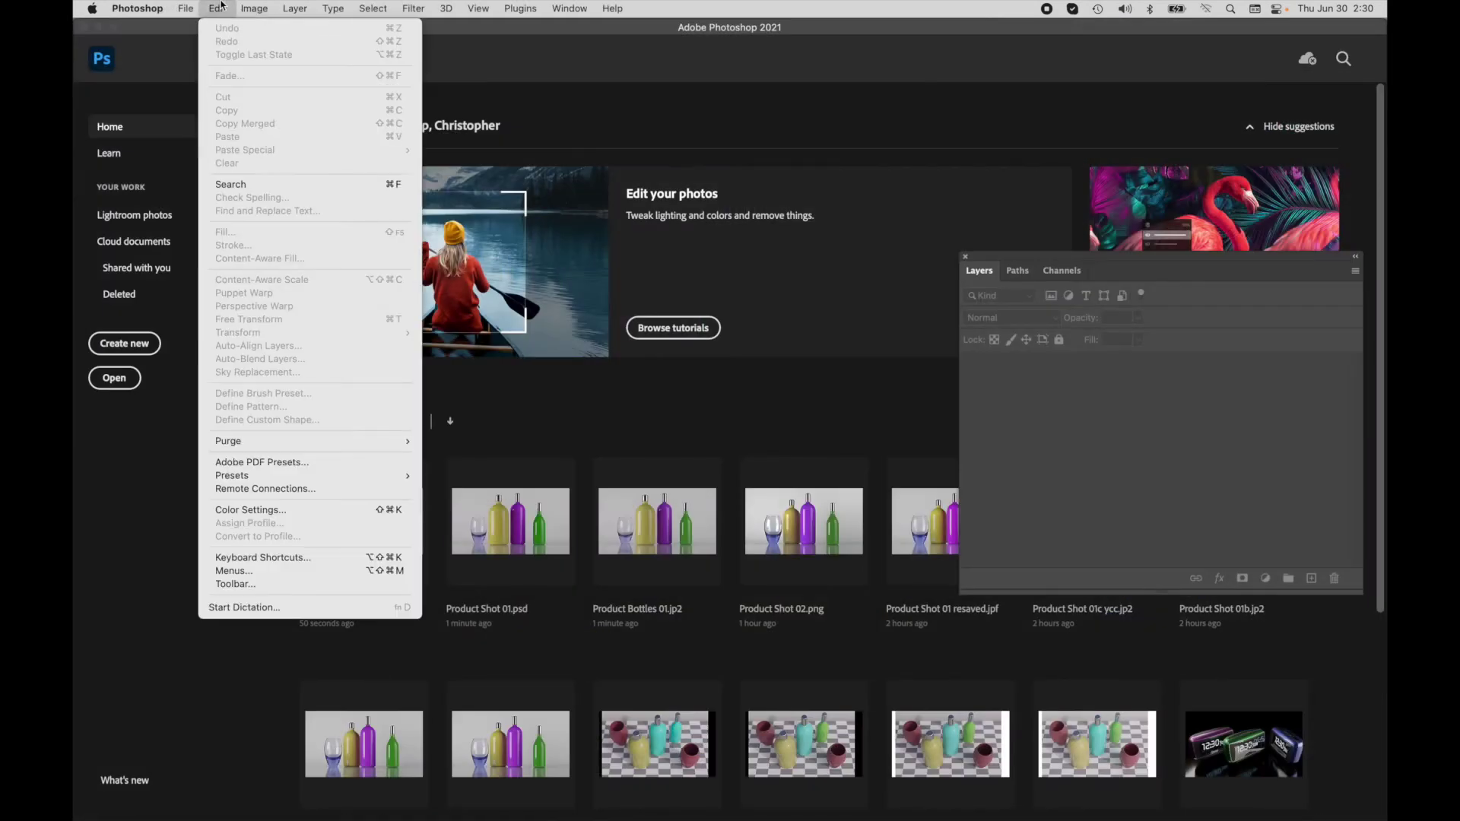
left_click(333, 513)
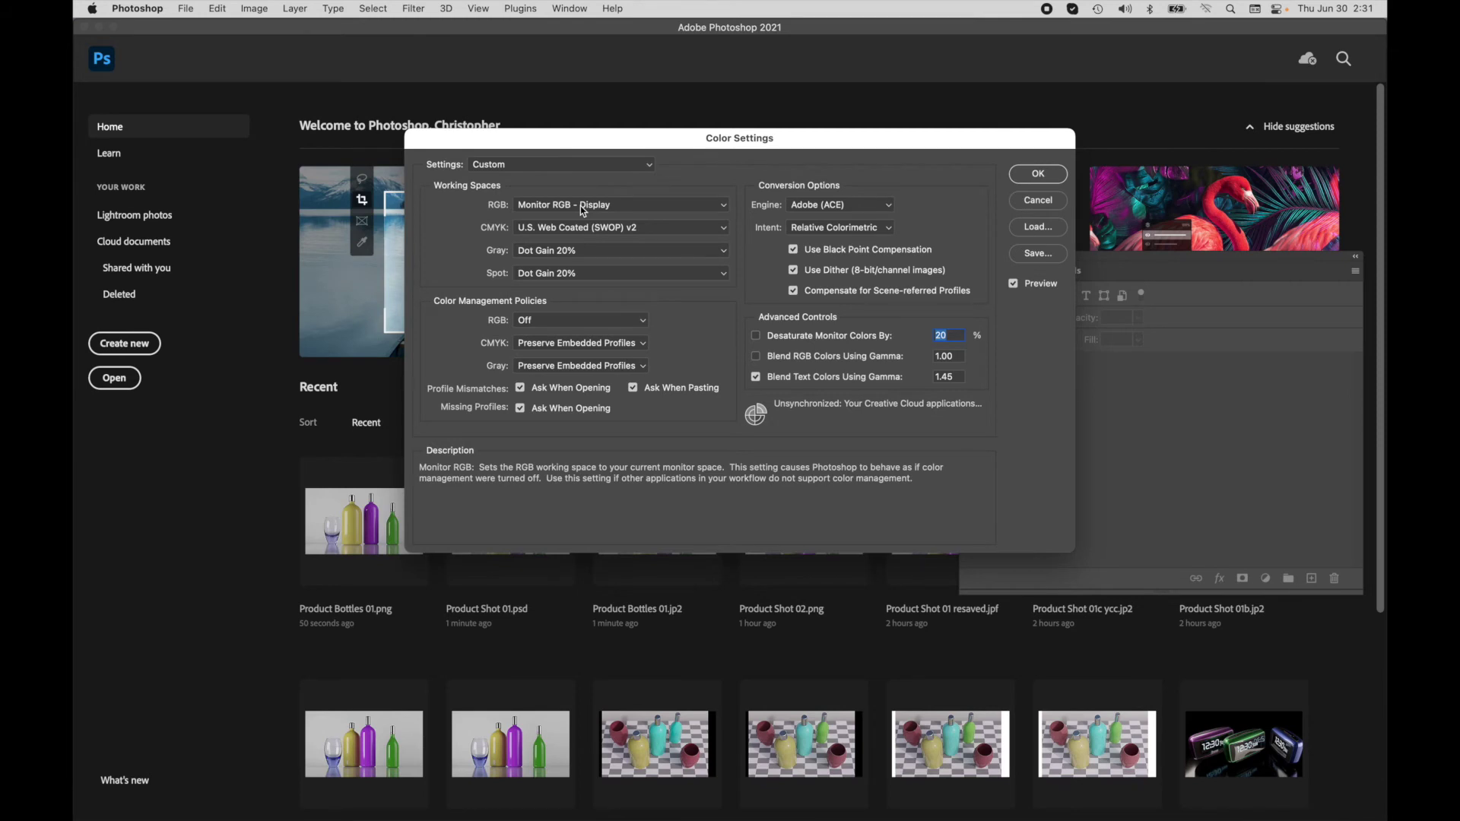
left_click(1038, 173)
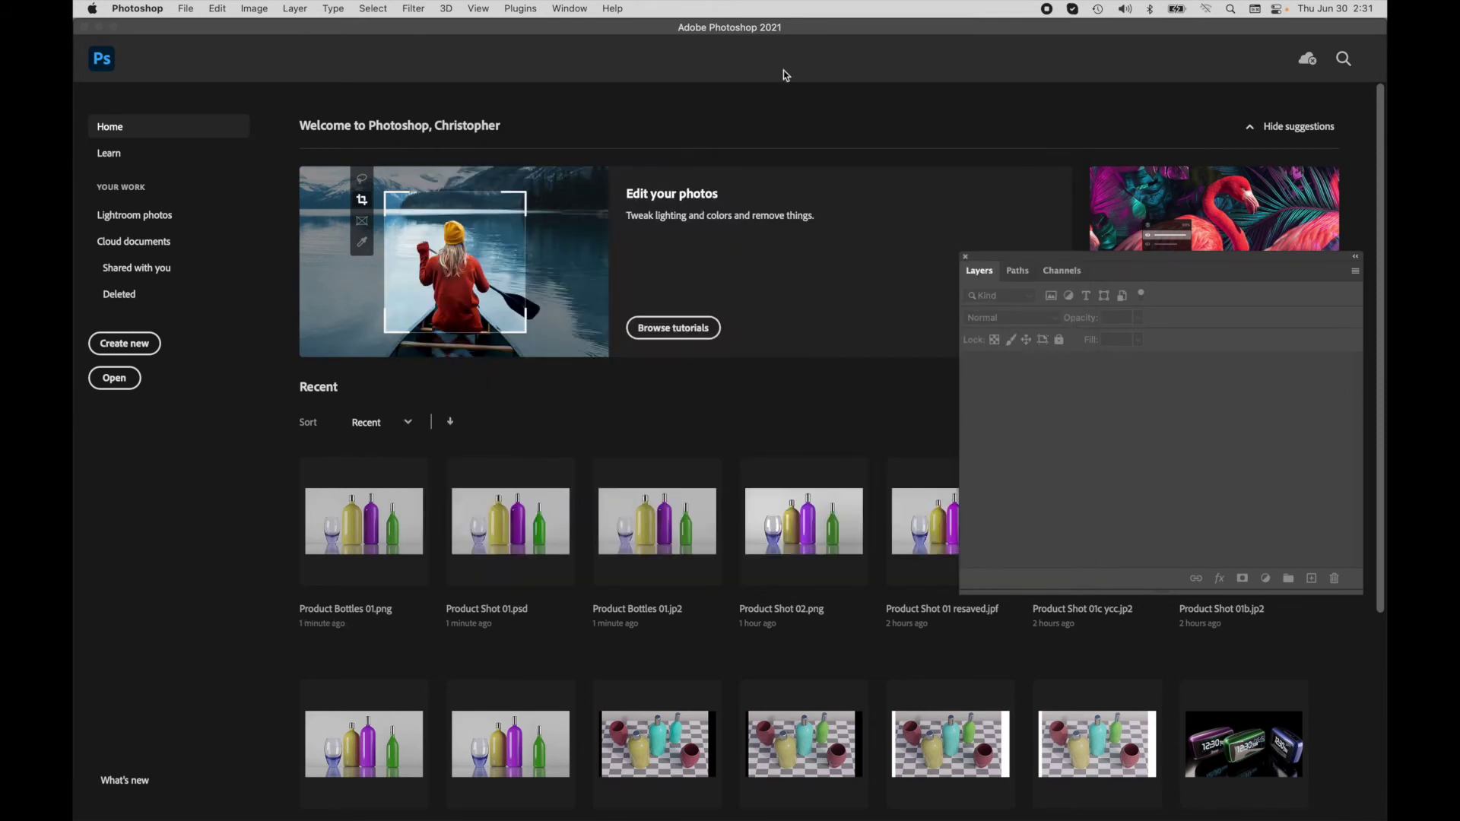
left_click(190, 8)
Open the Product Bottles 01.png render from disk
left_click(197, 42)
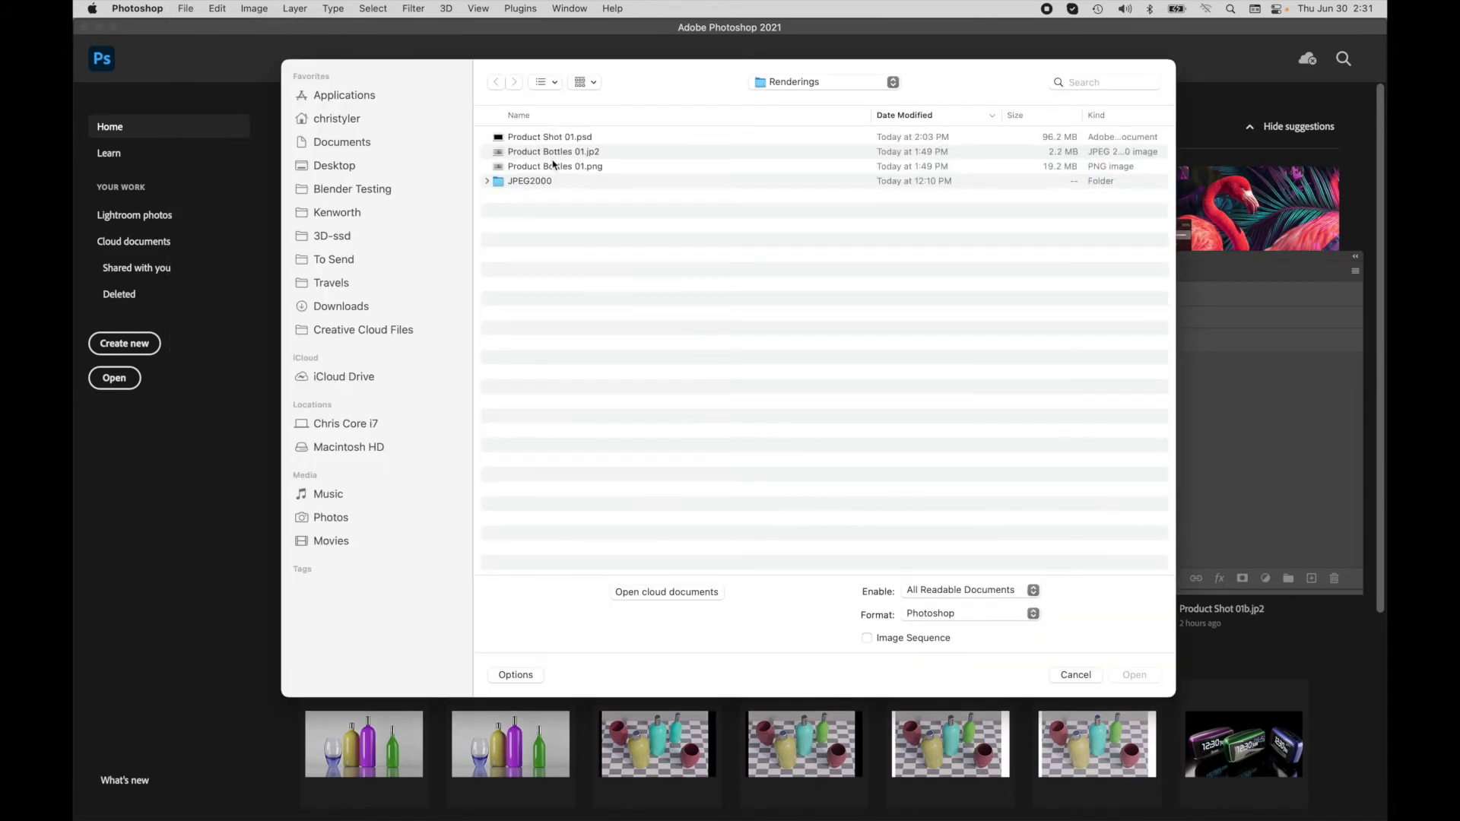
left_click(554, 166)
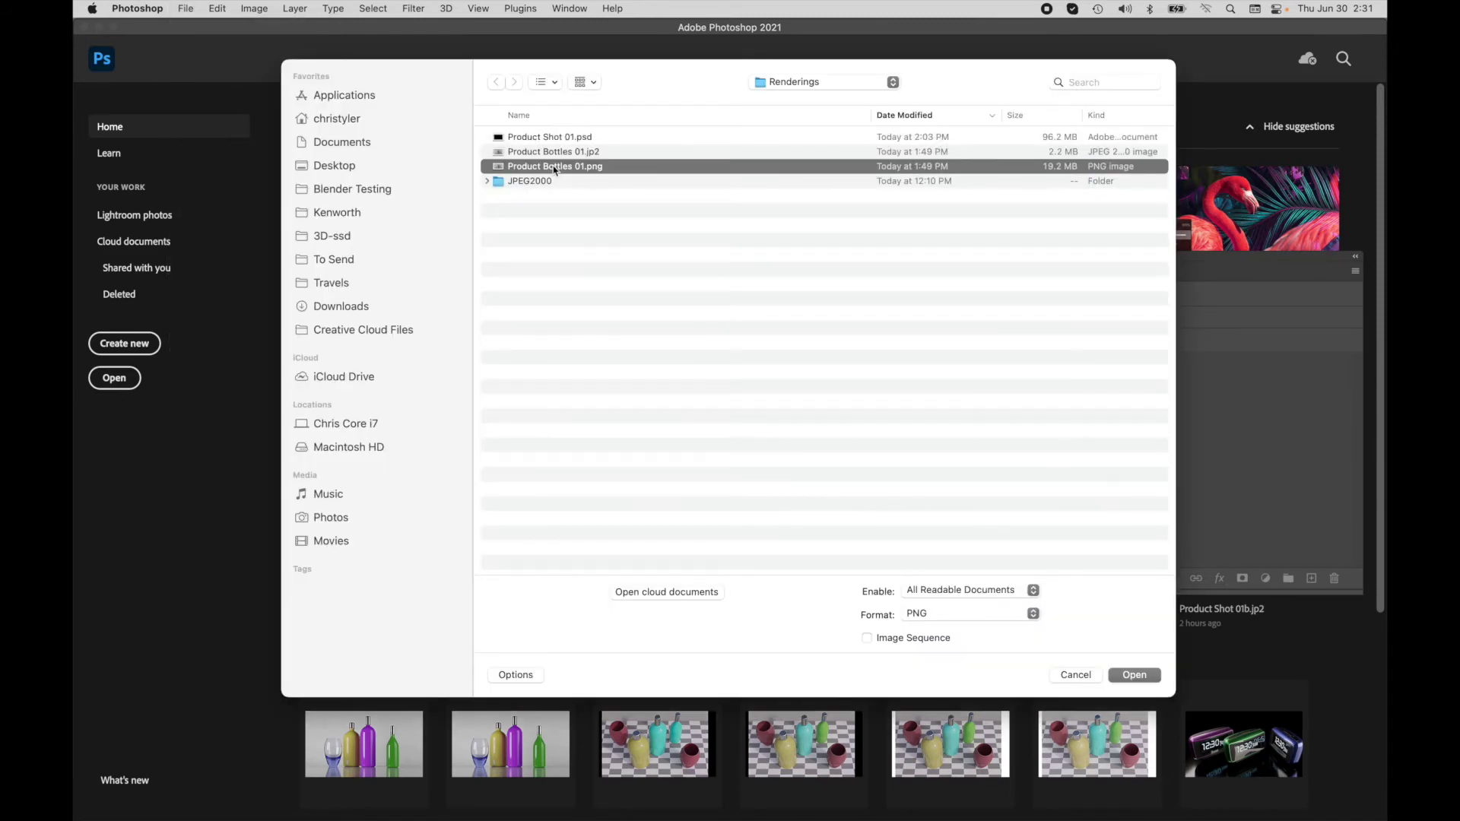
left_click(1130, 676)
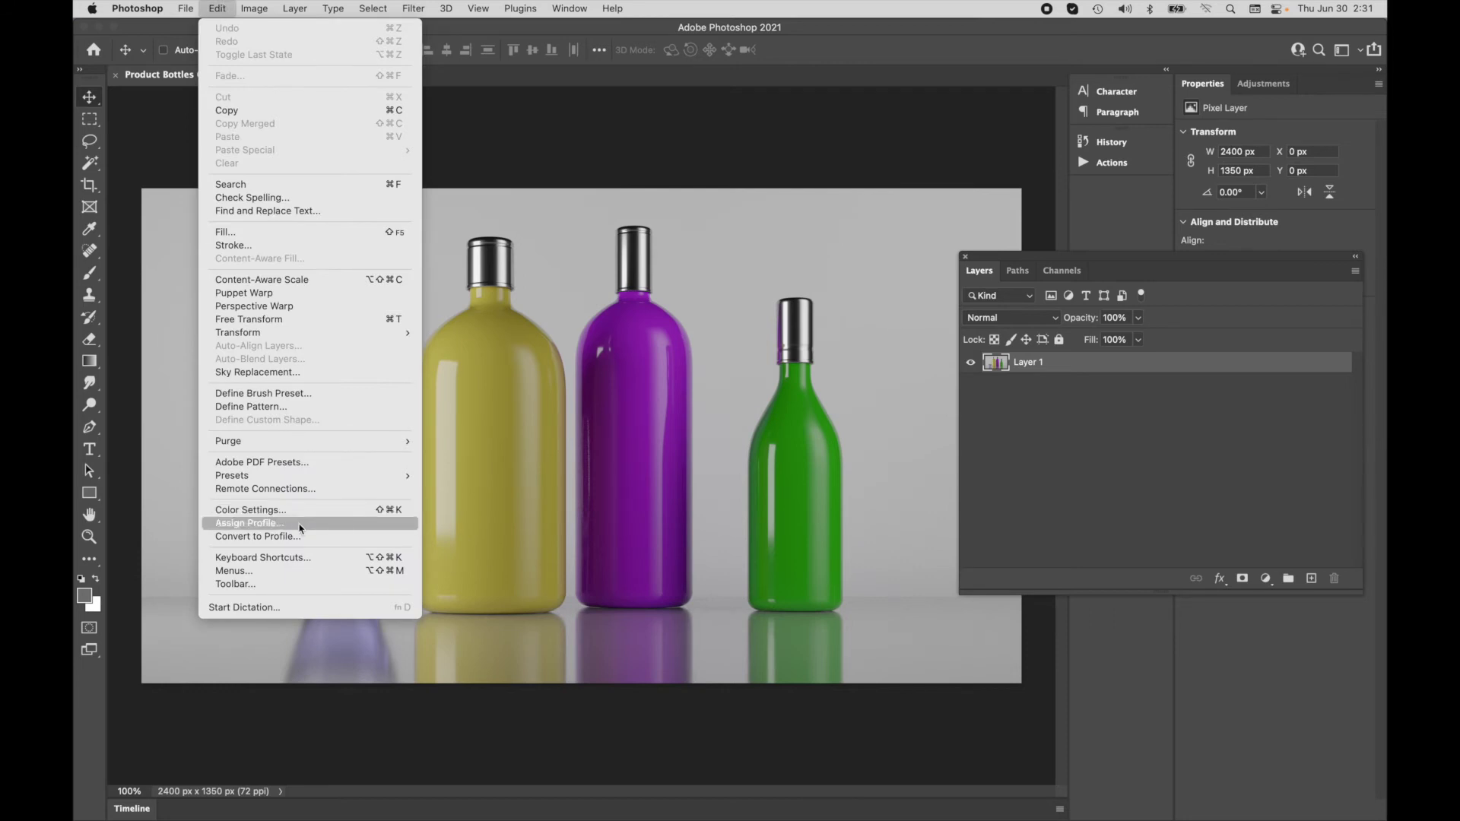
Assign the sRGB IEC61966-2.1 profile to the bottle render
left_click(299, 525)
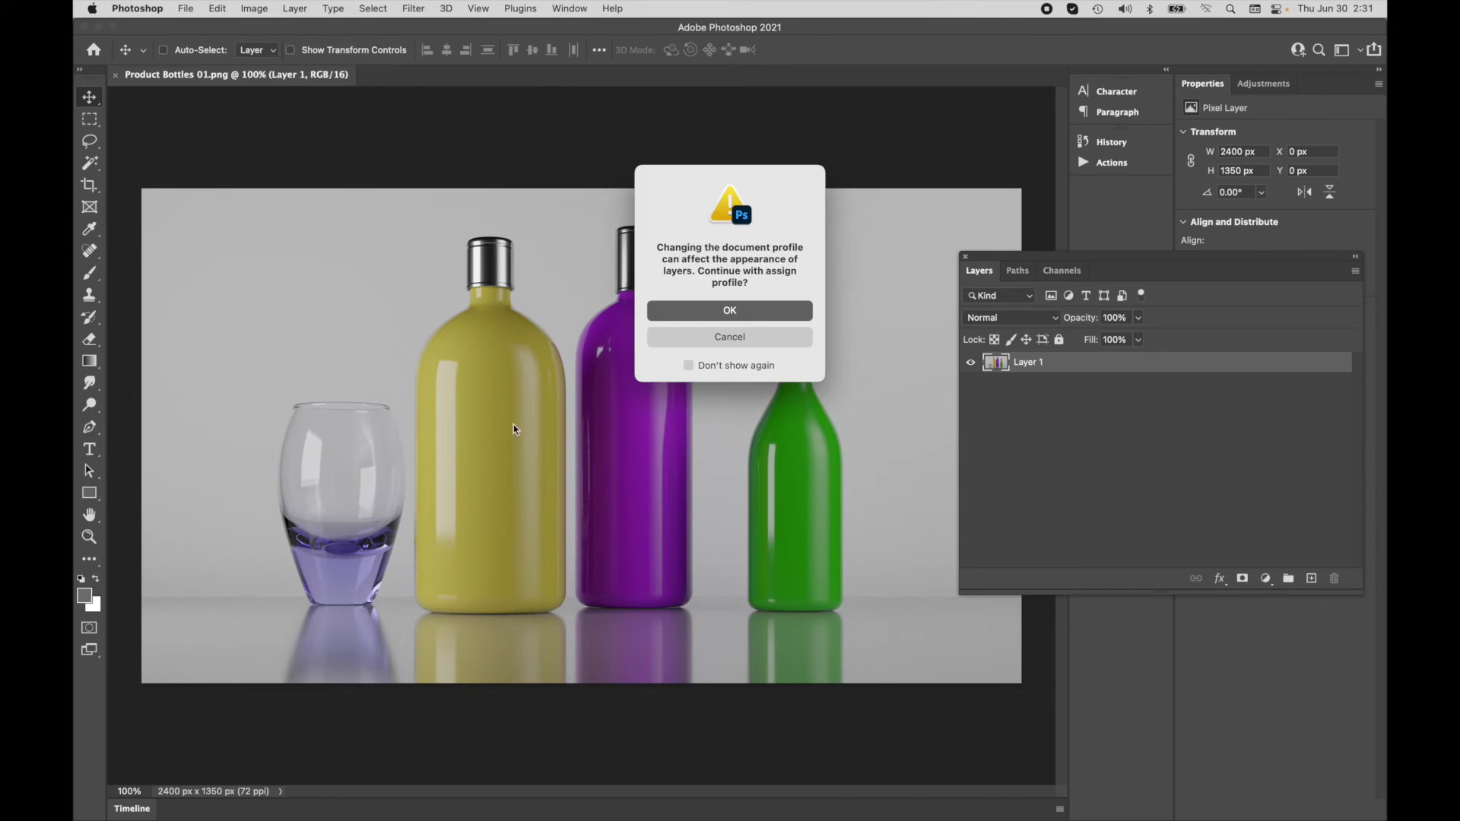
left_click(699, 312)
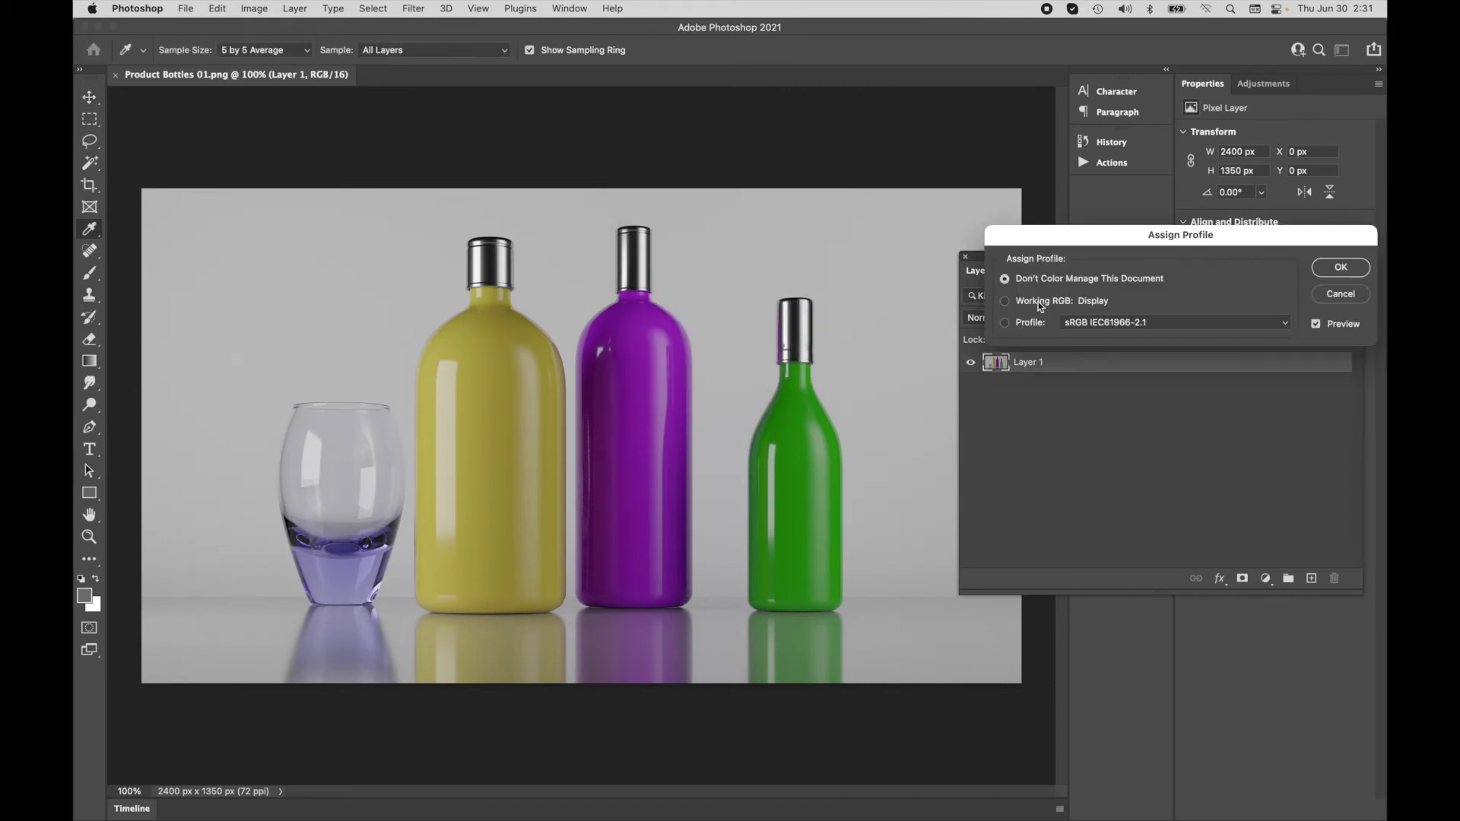
left_click(1005, 322)
left_click(1337, 267)
key("v")
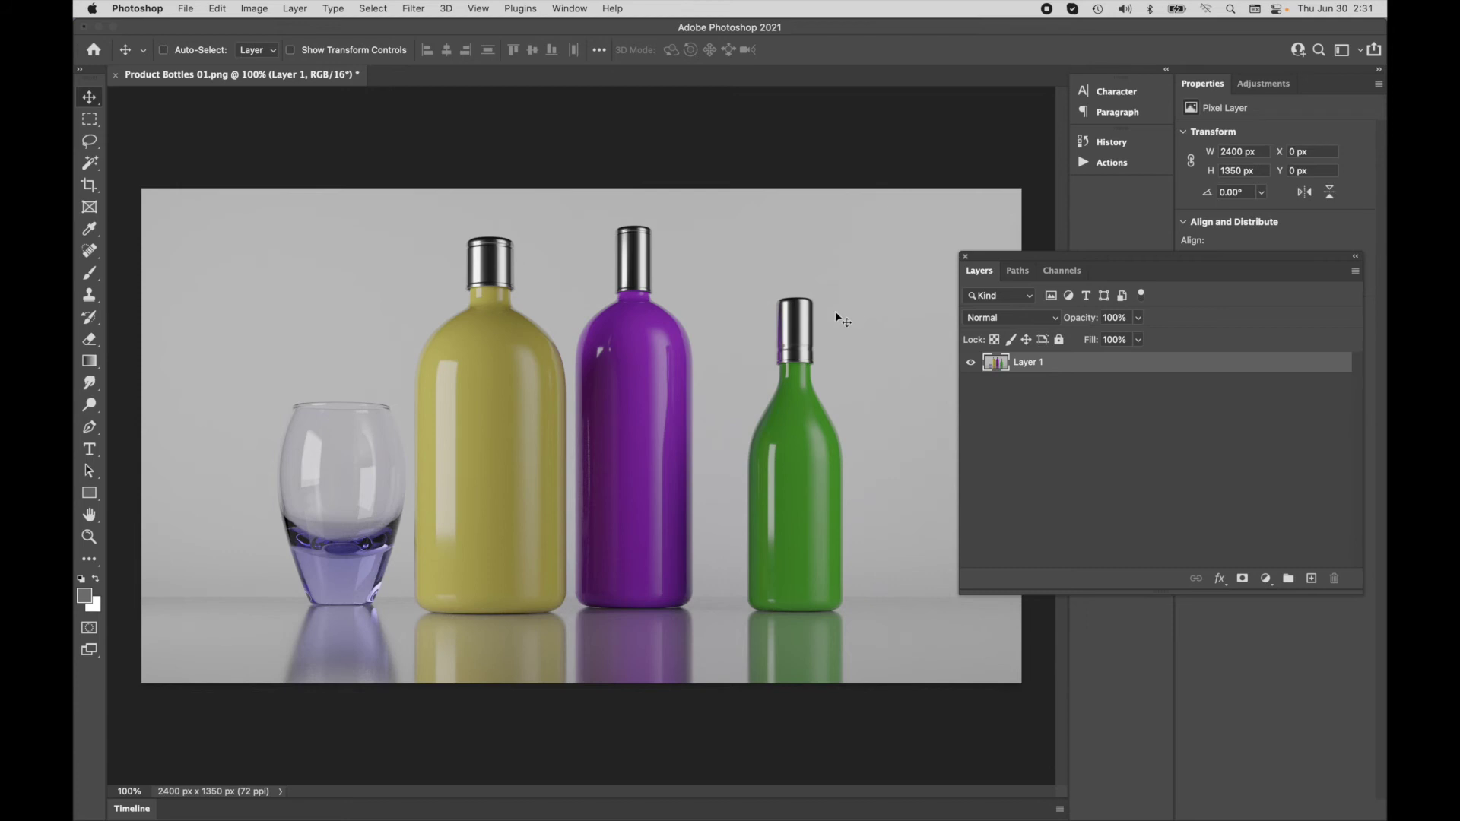
Discard the PNG render, then open Product Bottles 01.jp2 using its embedded sRGB IEC61966-2.1 profile
key("super+w")
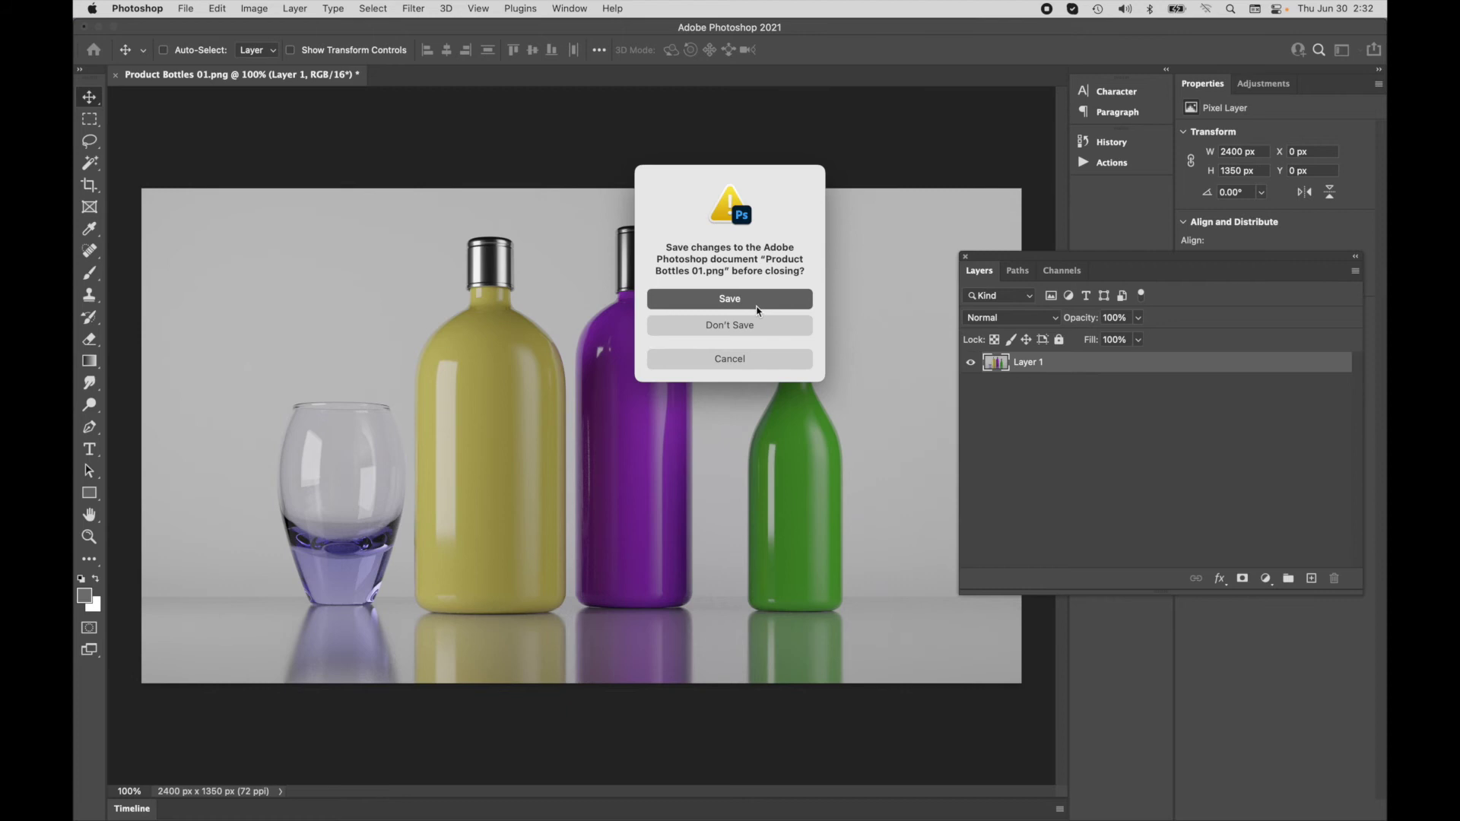
left_click(750, 329)
left_click(185, 8)
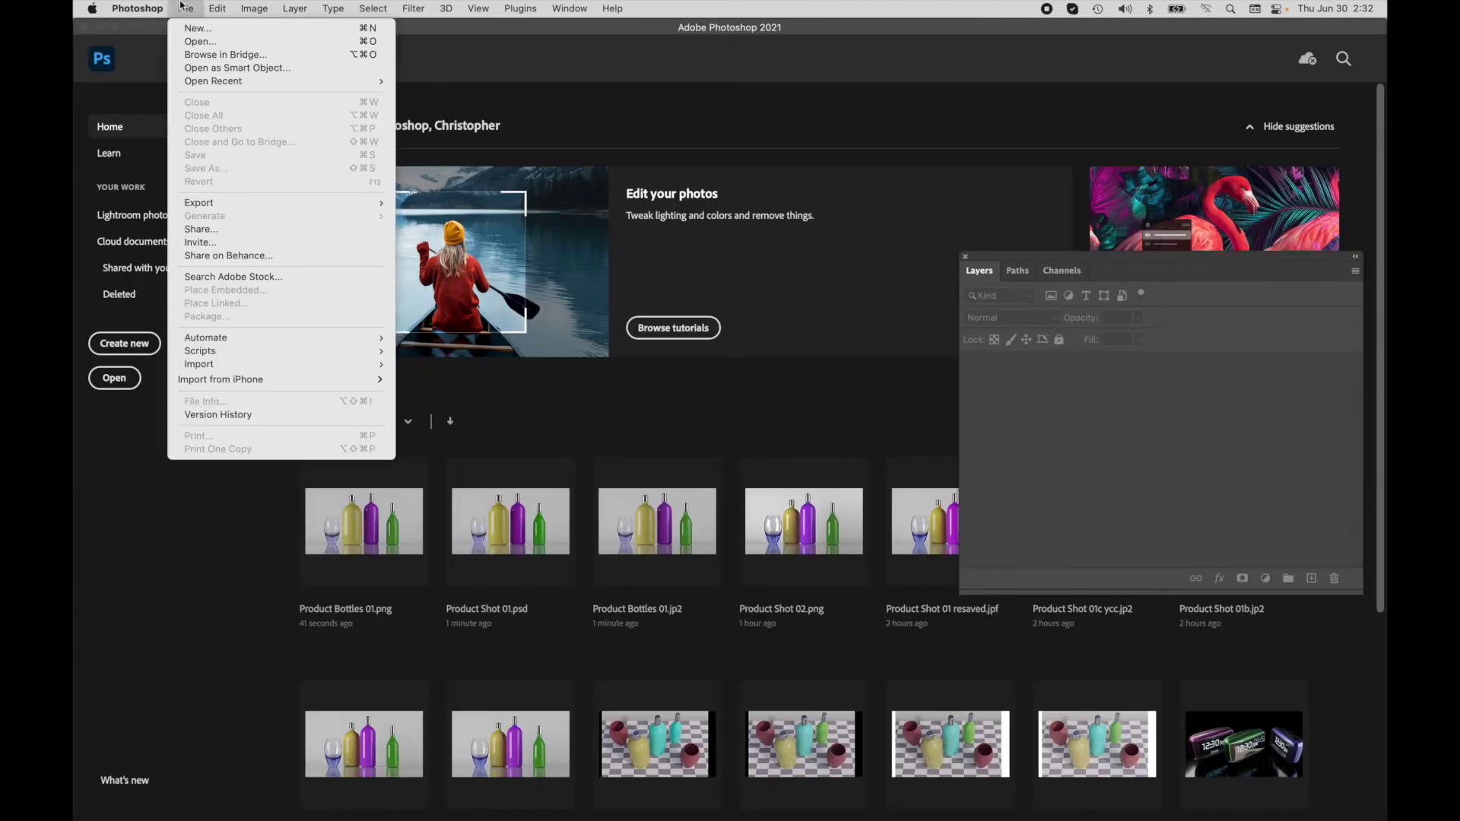
left_click(190, 44)
left_click(519, 151)
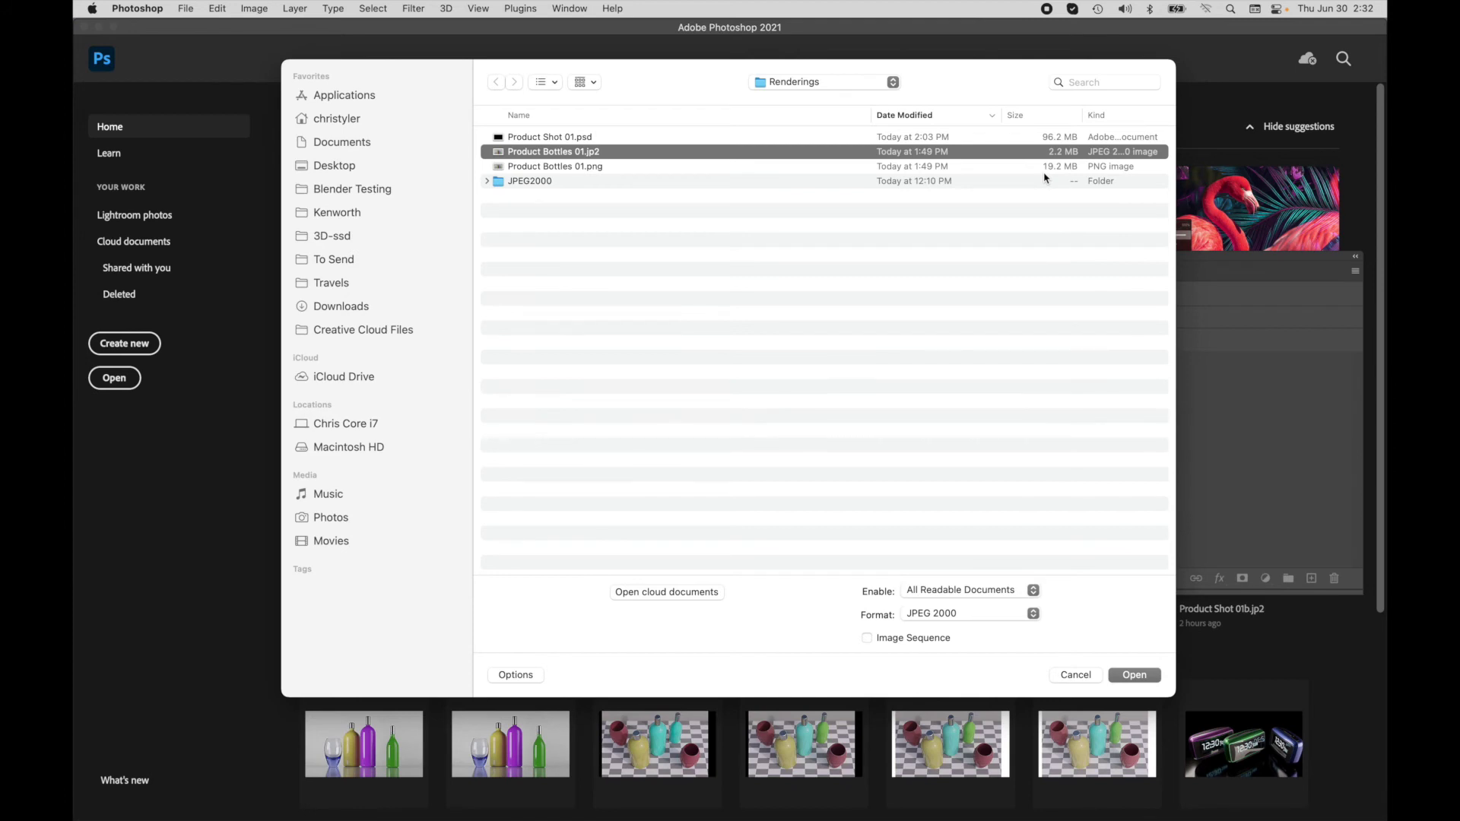
left_click(1135, 676)
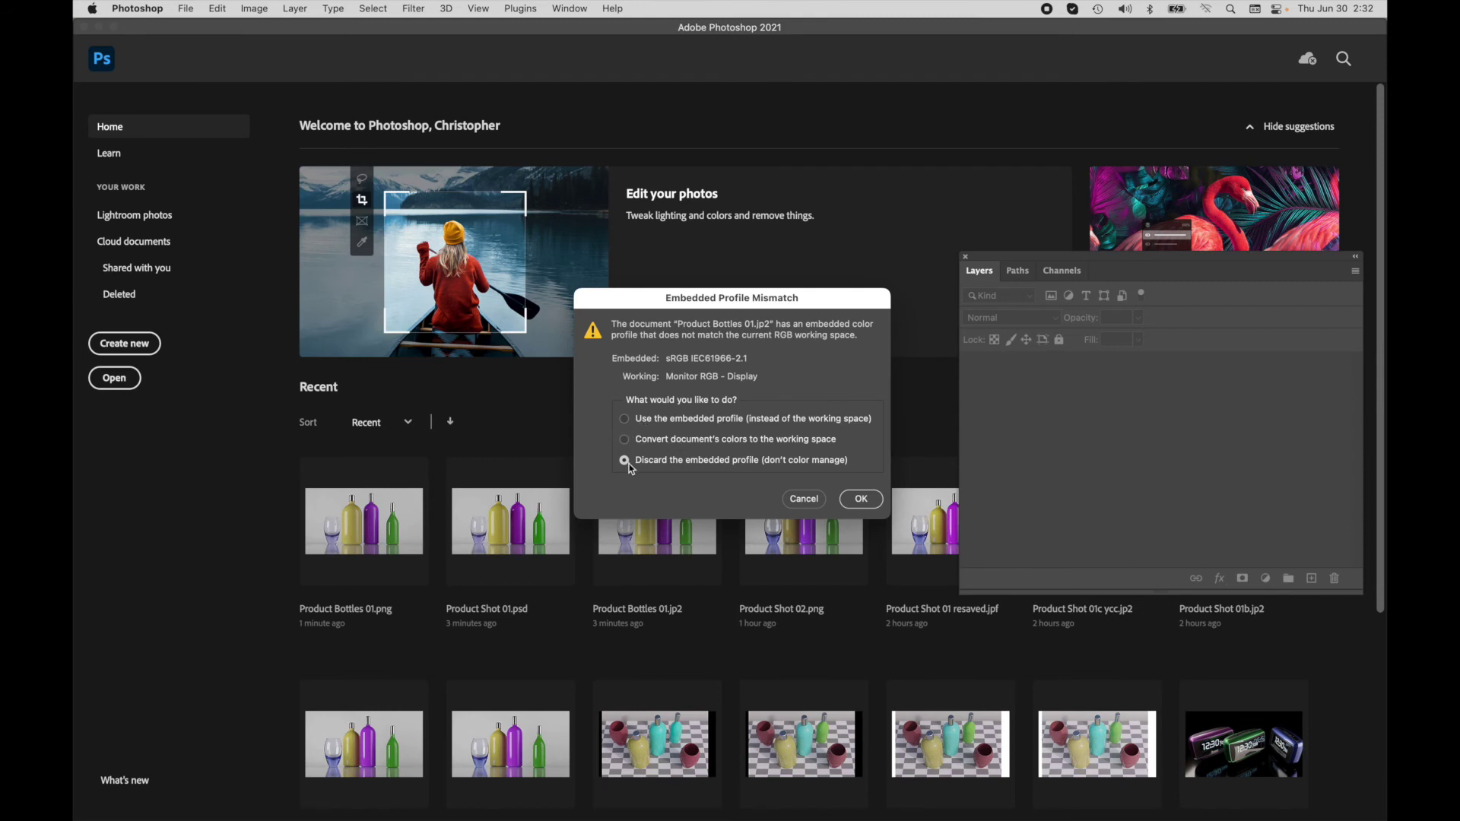
left_click(625, 420)
left_click(860, 499)
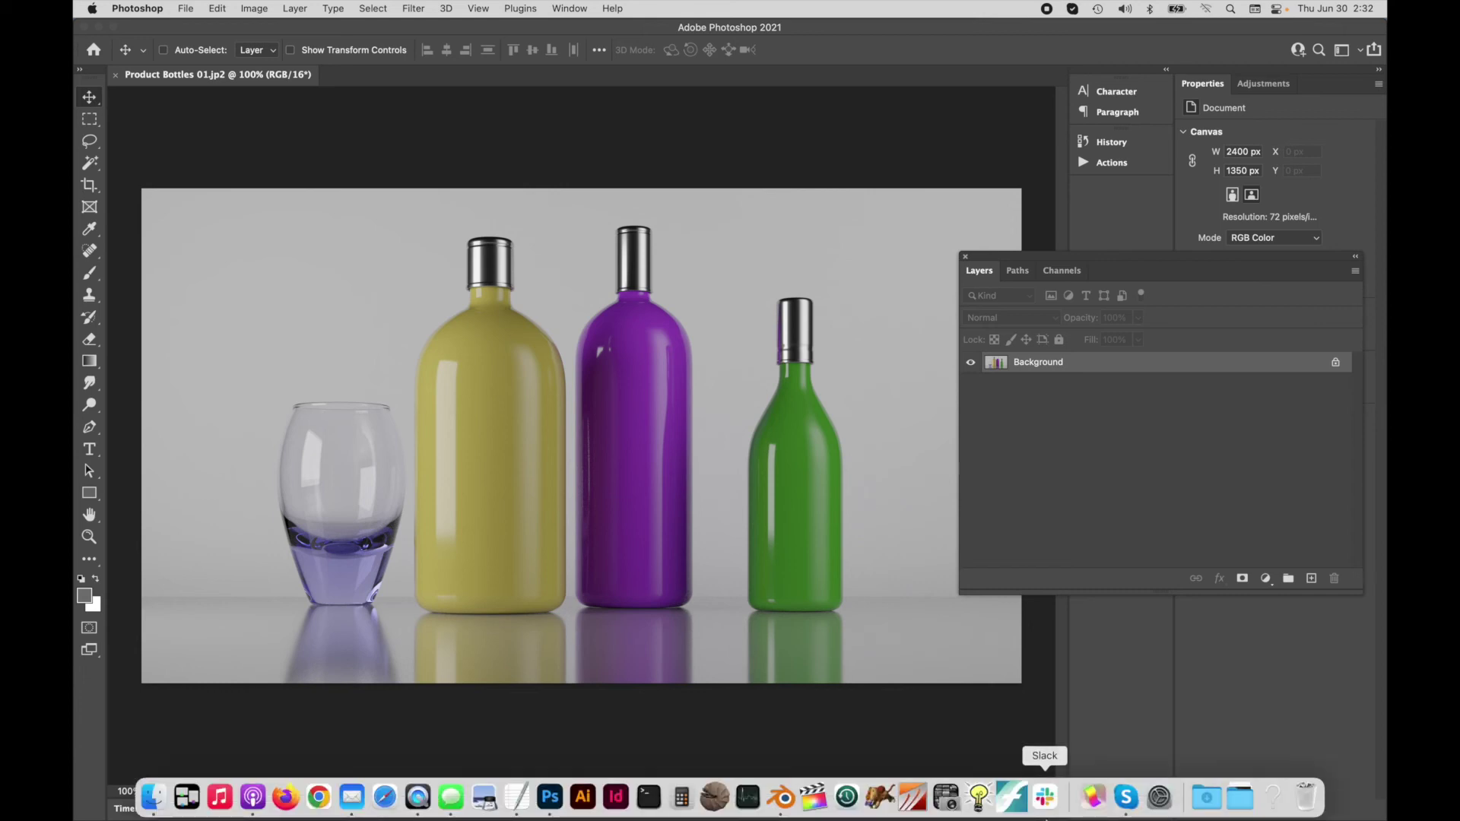
left_click(784, 797)
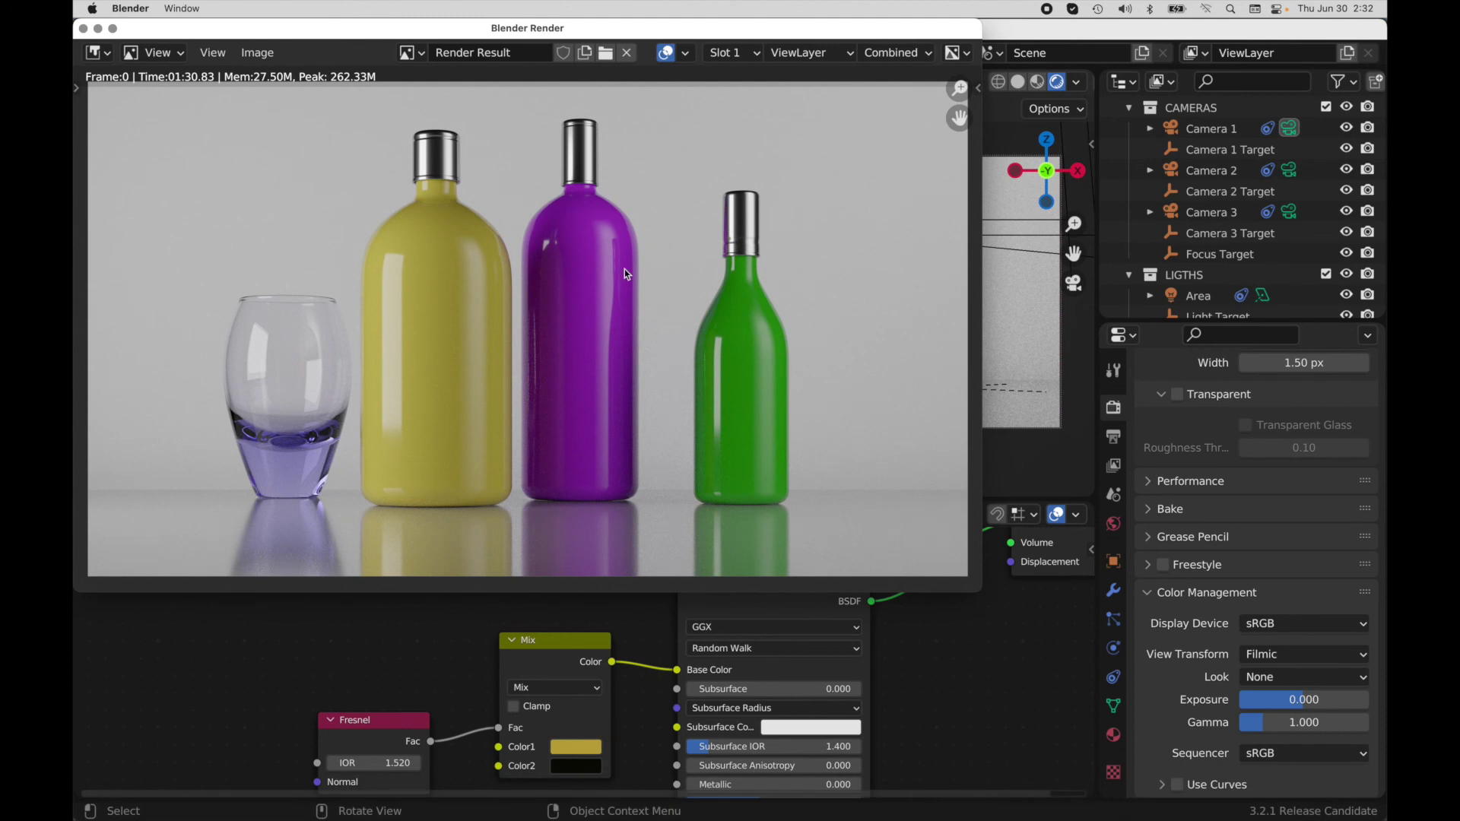
mouse_move(616, 808)
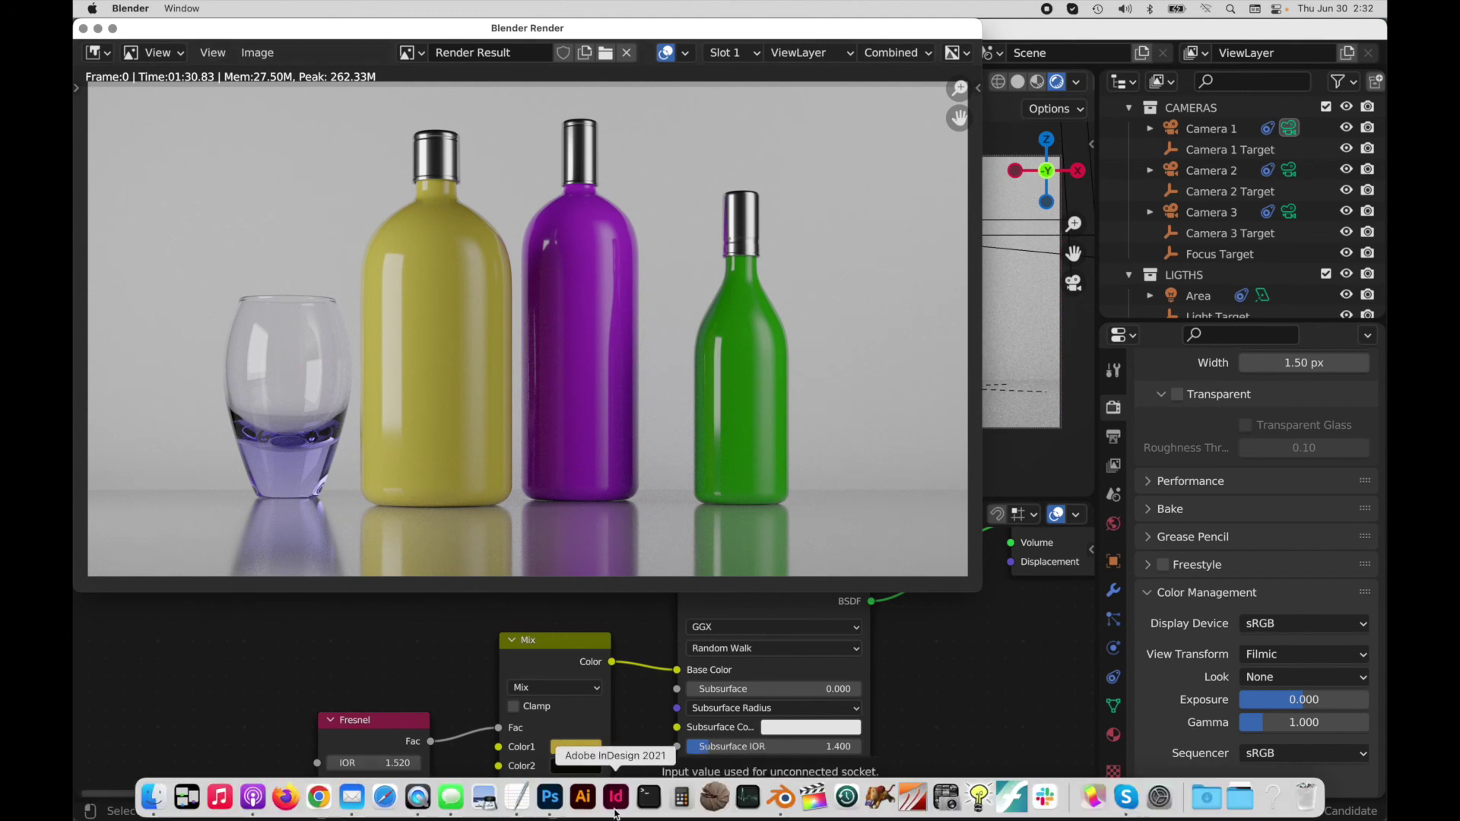
left_click(550, 797)
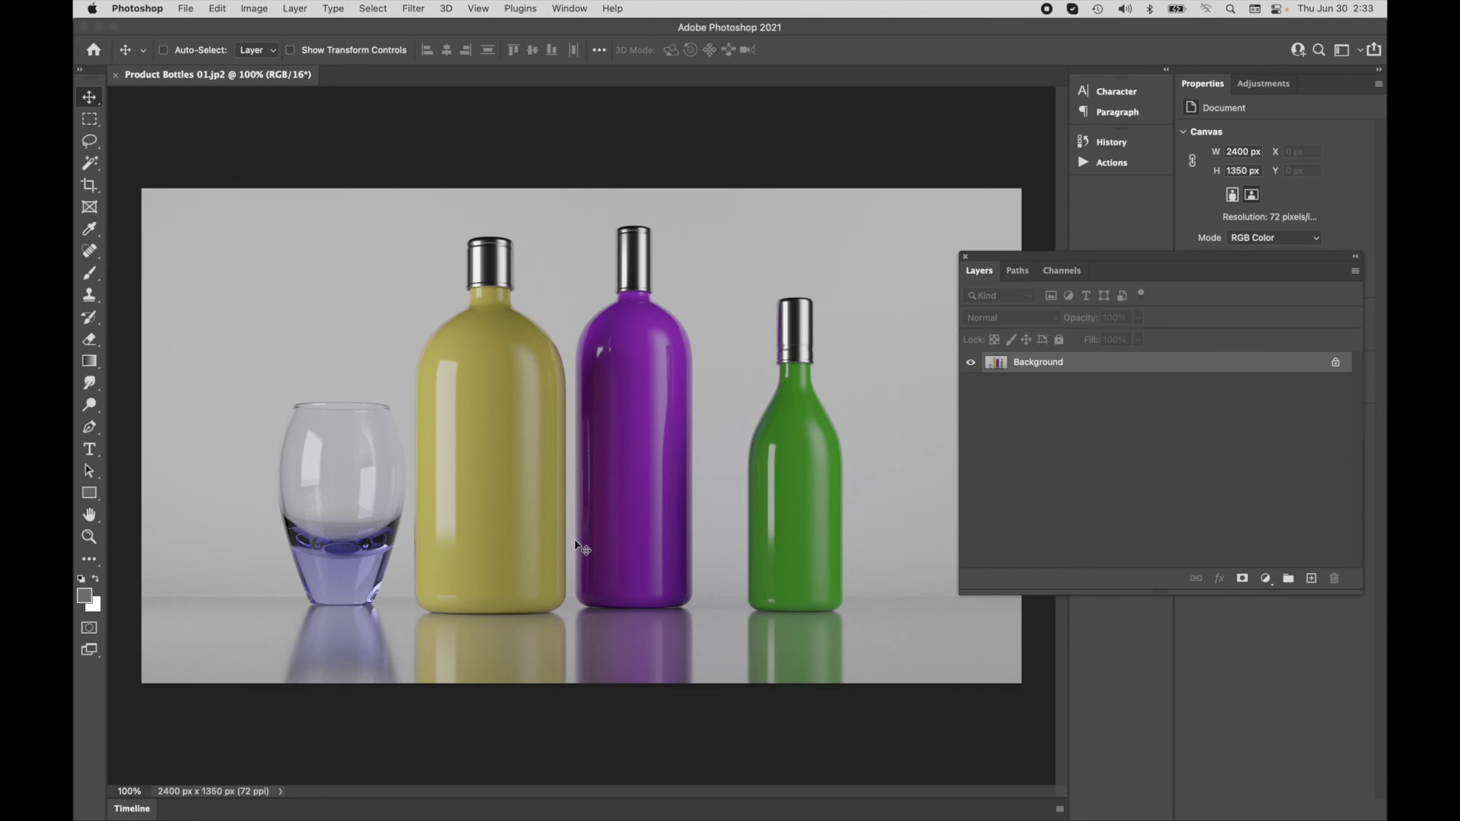
Close the Product Bottles 01.jp2 document to return to the Home screen
key("super")
Open Product Bottles 01.jp2 again, this time discarding its embedded sRGB profile
key("super+w")
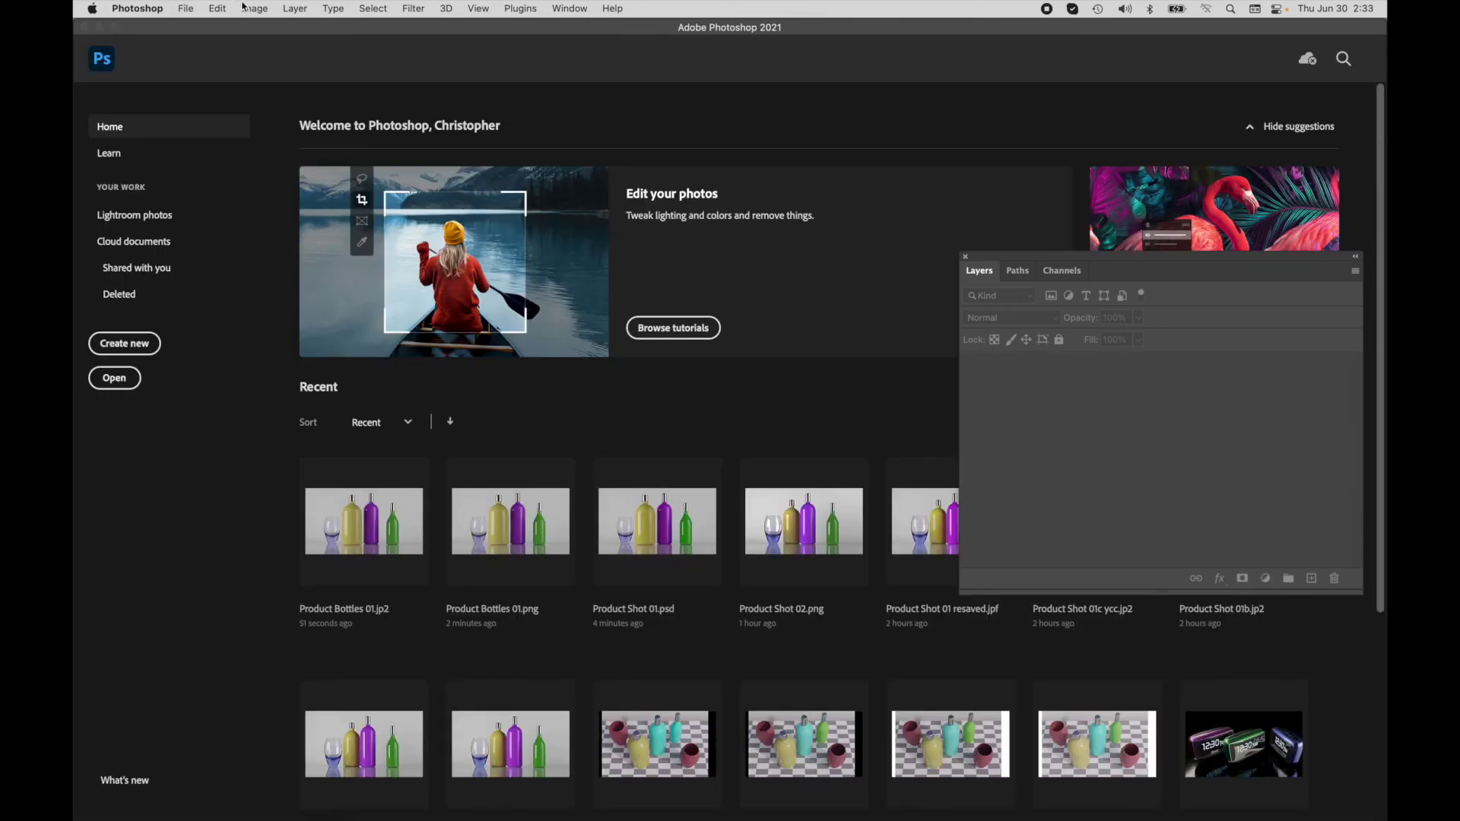
left_click(190, 9)
left_click(199, 41)
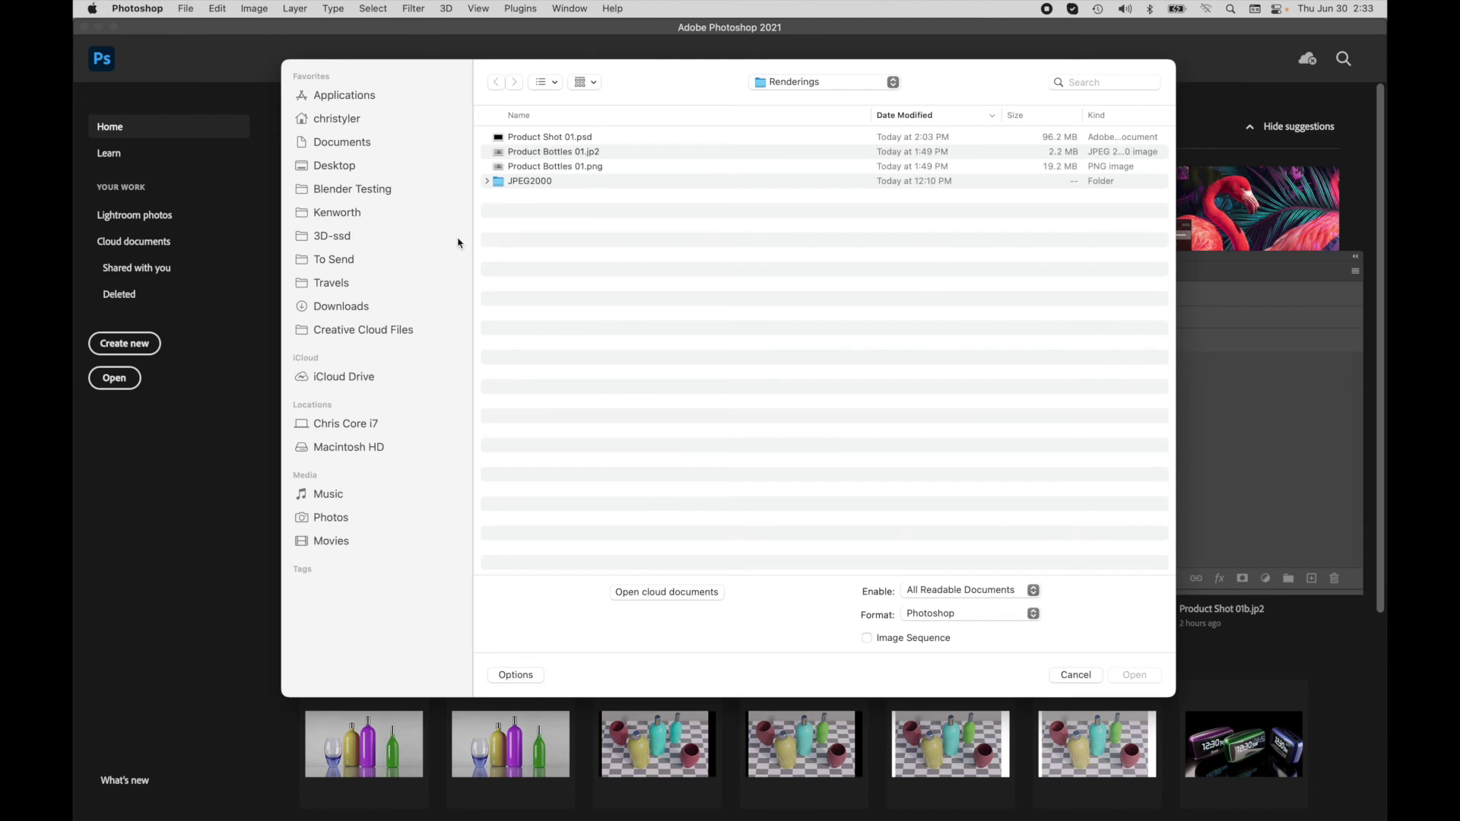
left_click(597, 153)
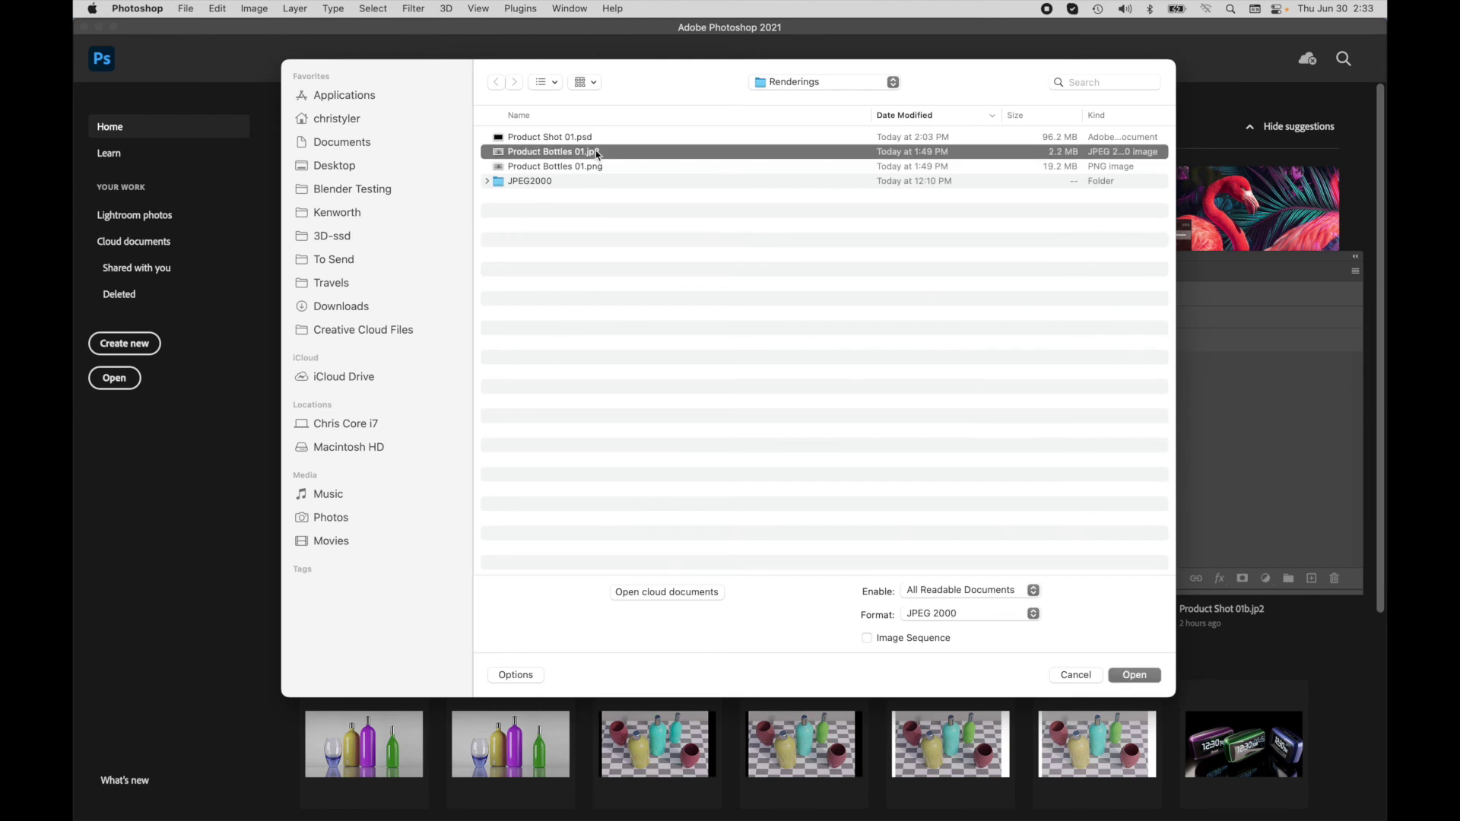
left_click(1122, 676)
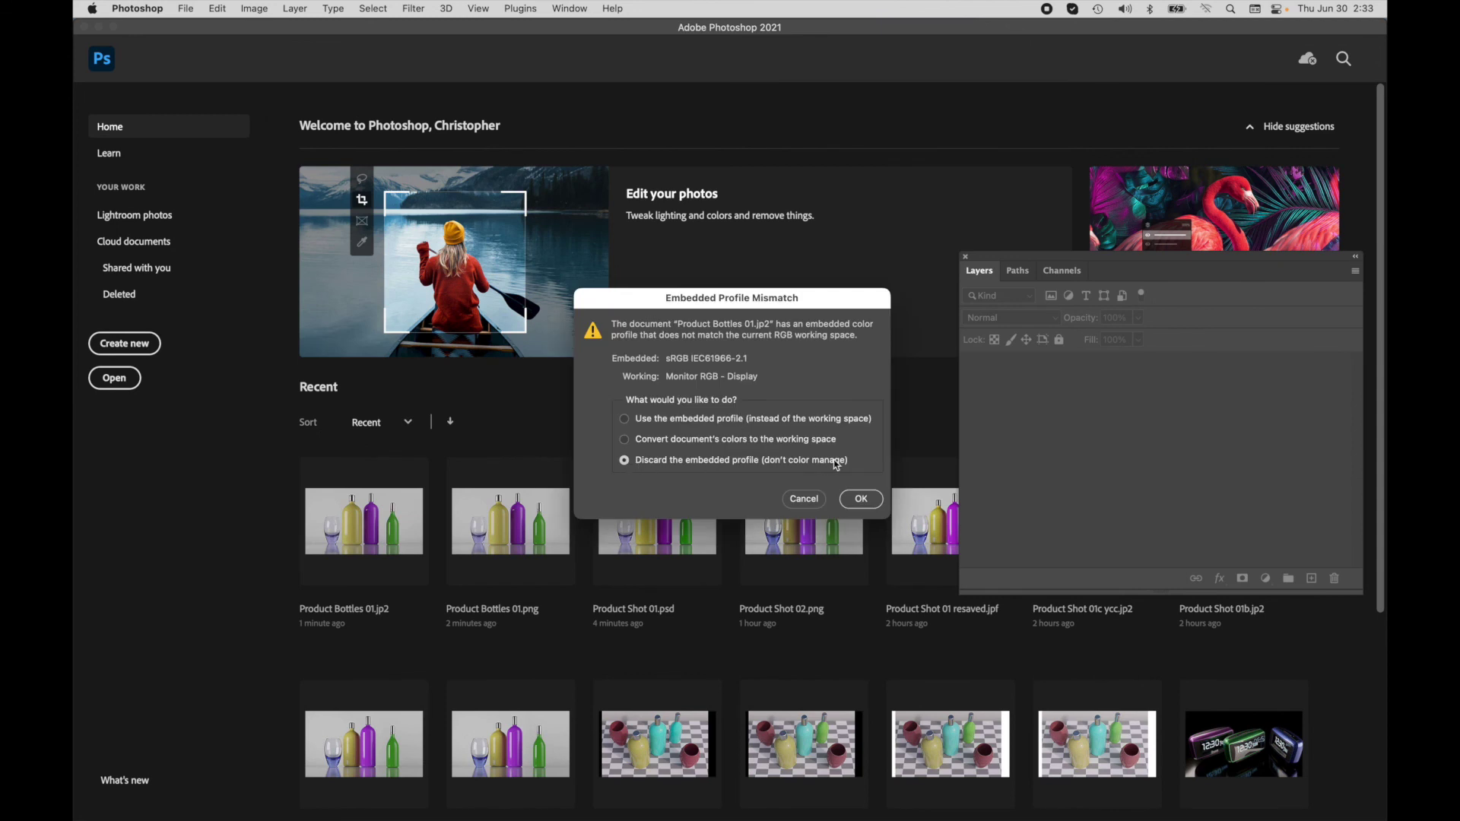
left_click(859, 499)
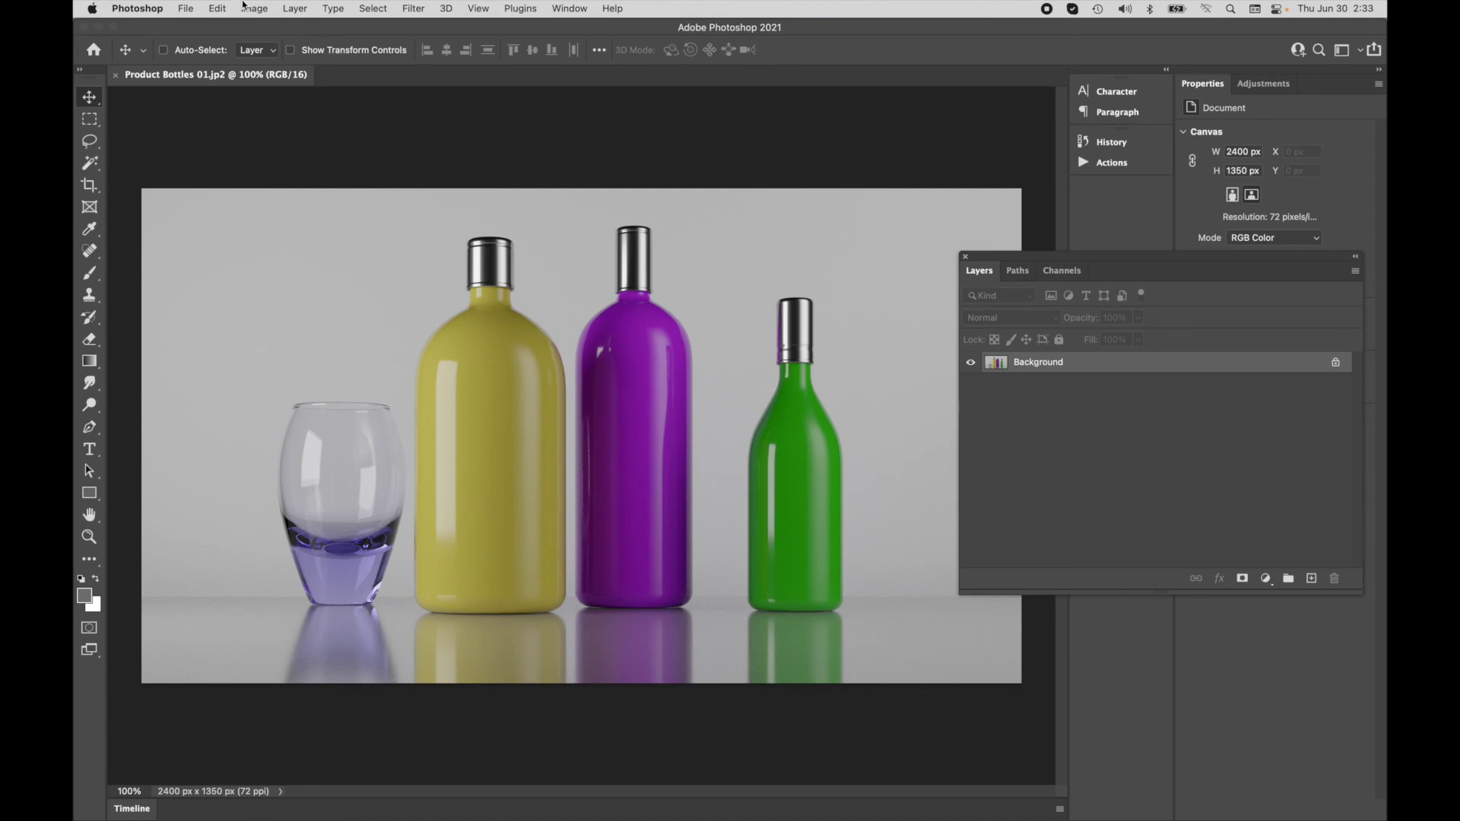
left_click(218, 8)
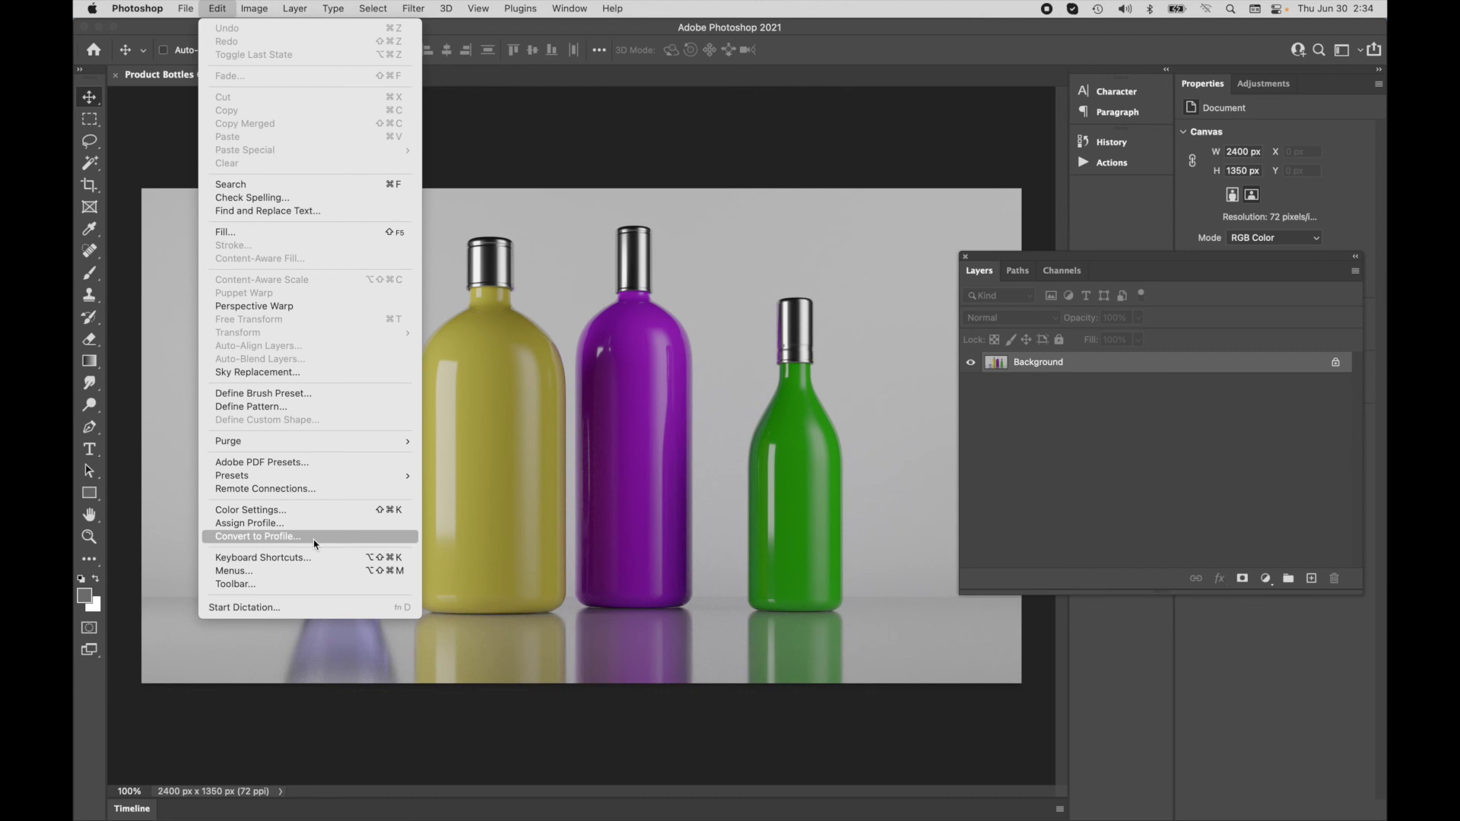
Use Convert to Profile with sRGB IEC61966-2.1 as the destination profile
left_click(314, 539)
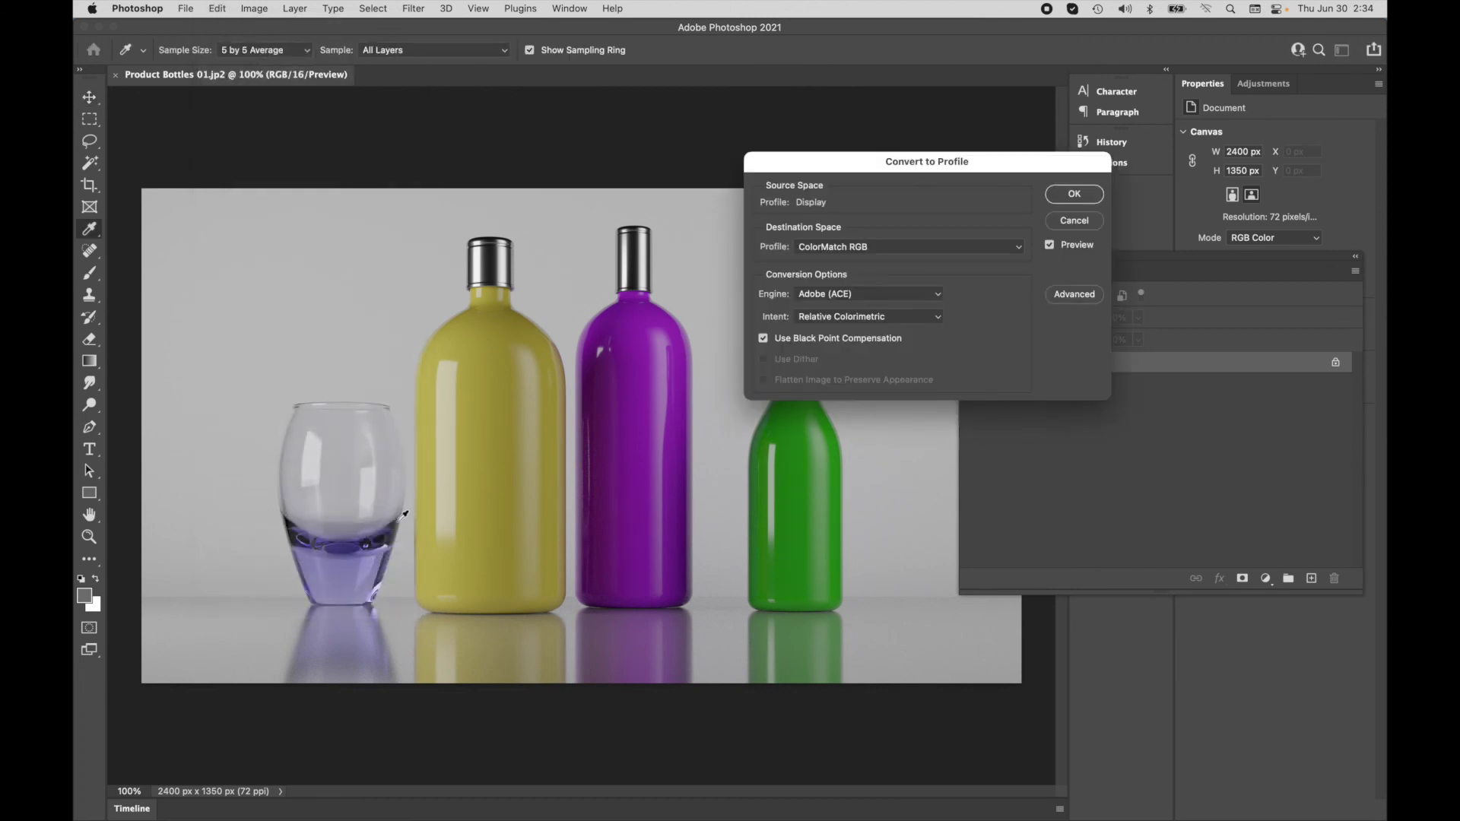
left_click(813, 251)
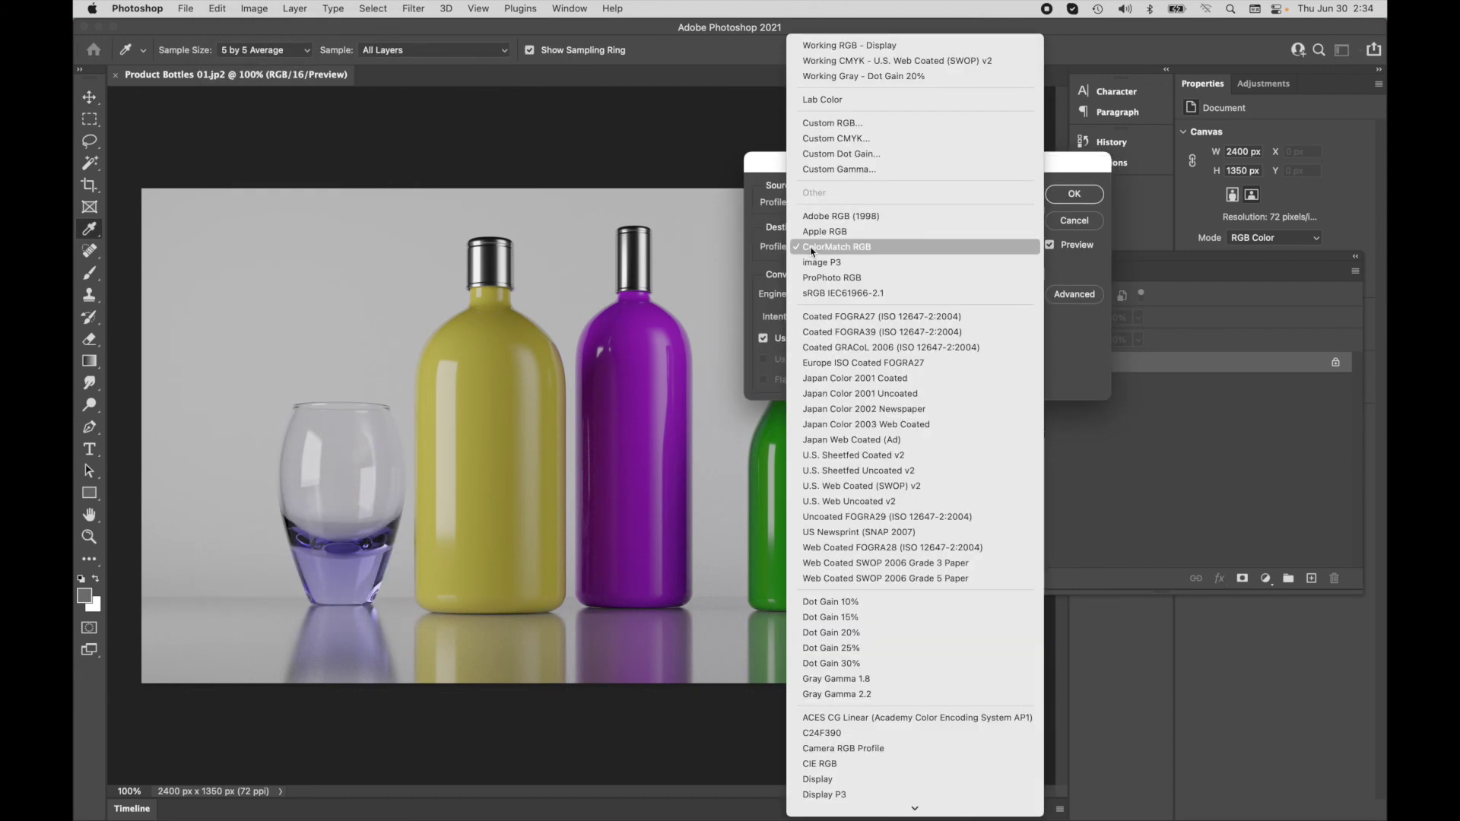
left_click(822, 293)
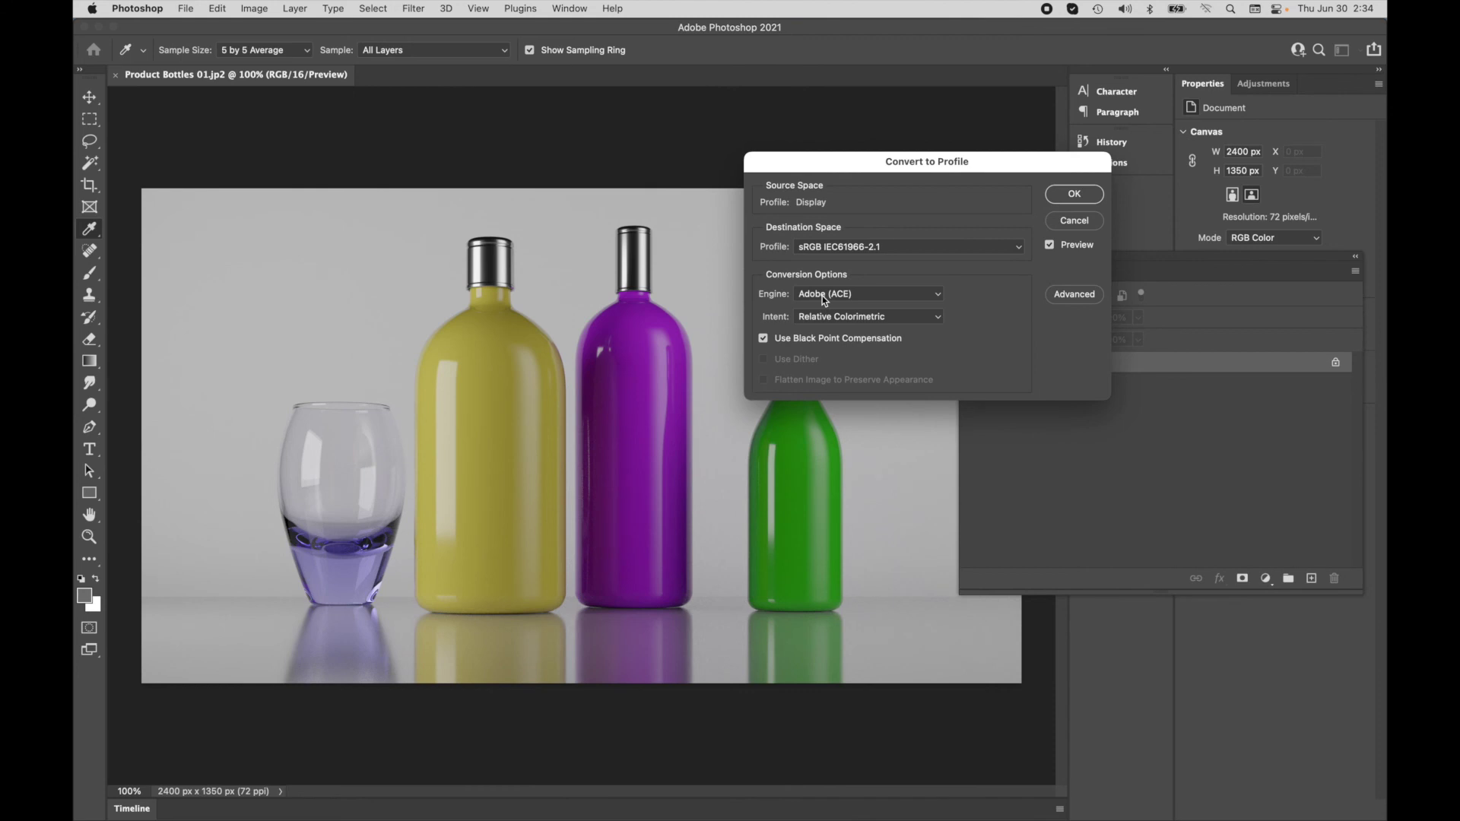
left_click(1075, 193)
key("v")
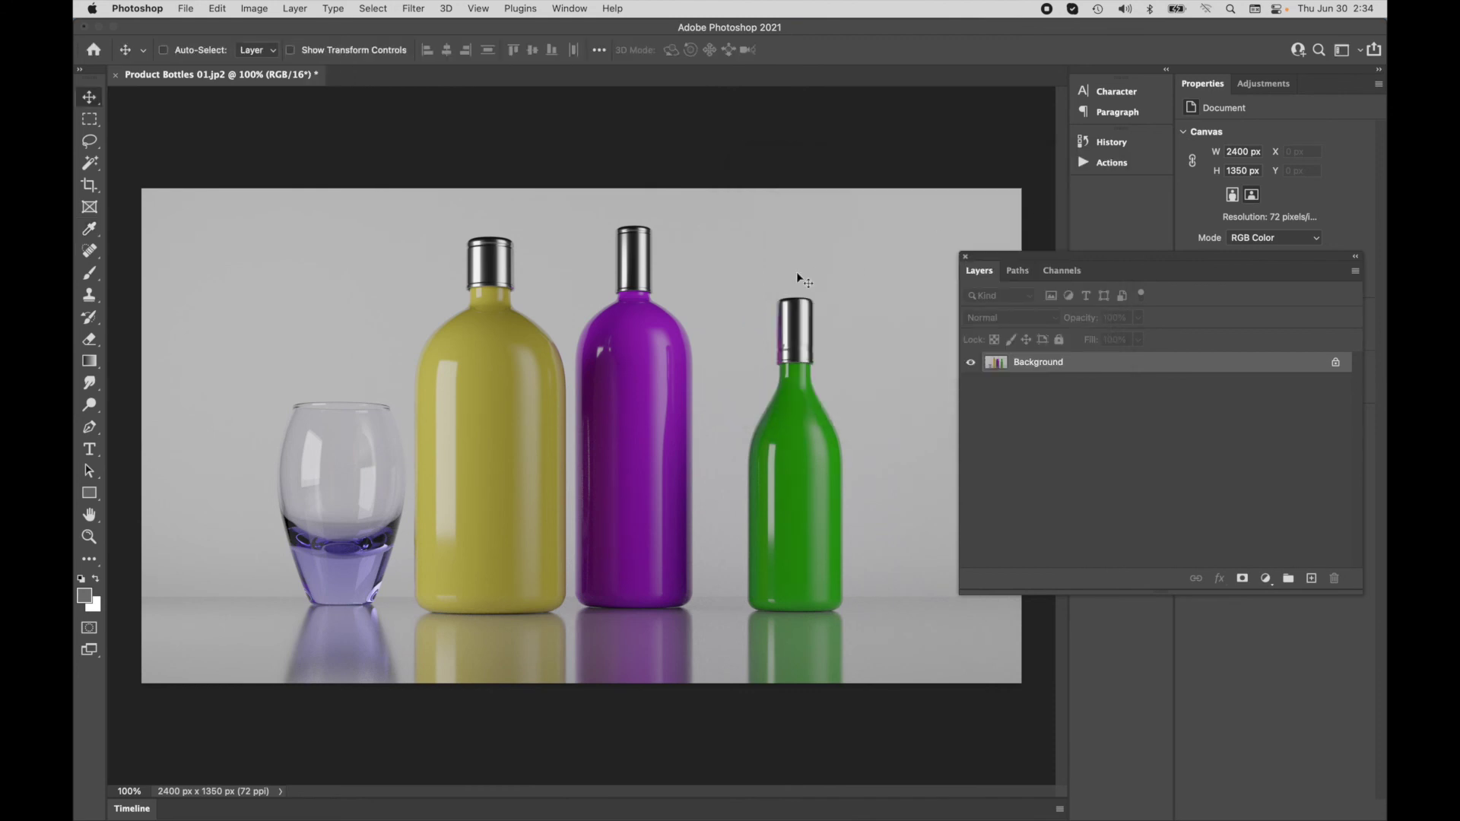